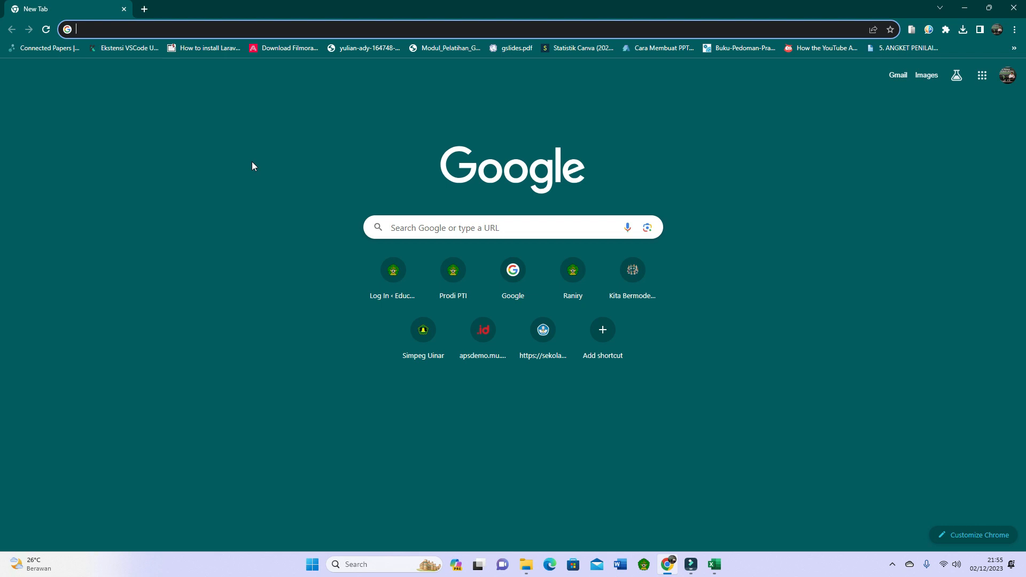
Open the Canva home page at canva.com in the browser.
{"action": "left_click", "coordinate": [965, 8]}
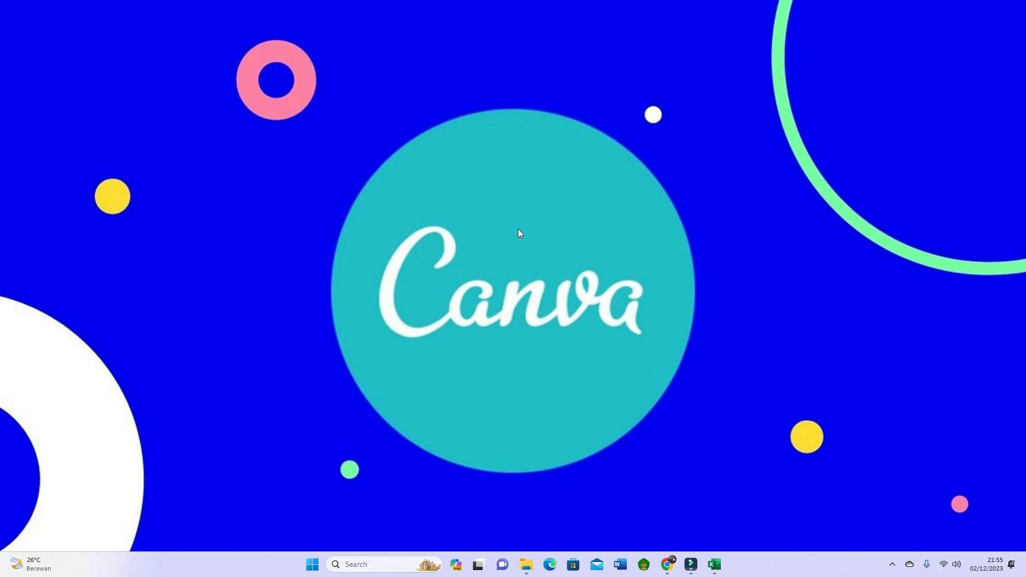
{"action": "left_click", "coordinate": [667, 564]}
{"action": "type", "text": "canva.com"}
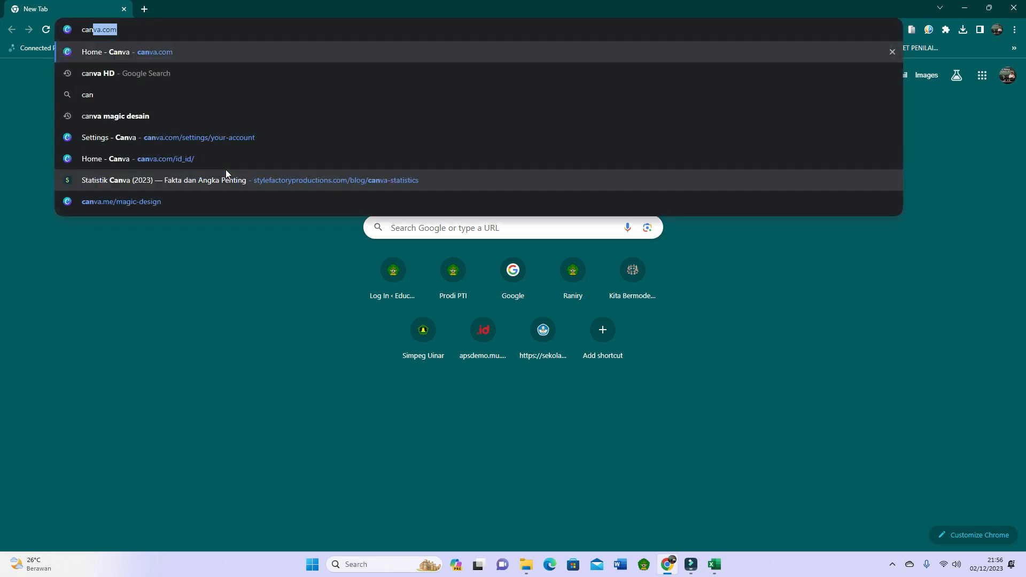
{"action": "key", "text": "Return"}
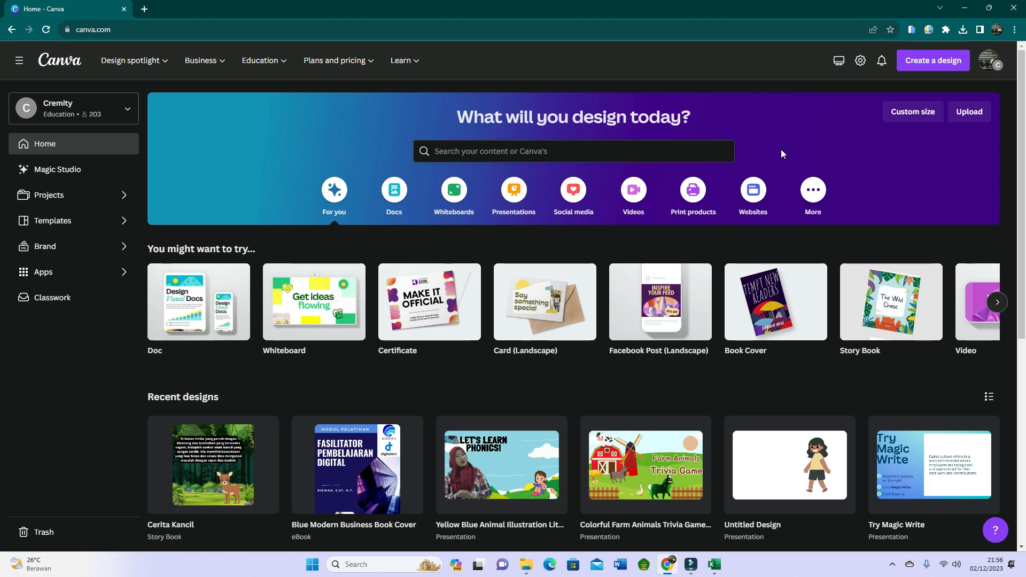
Search Canva's templates for "certificates".
{"action": "left_click", "coordinate": [550, 153]}
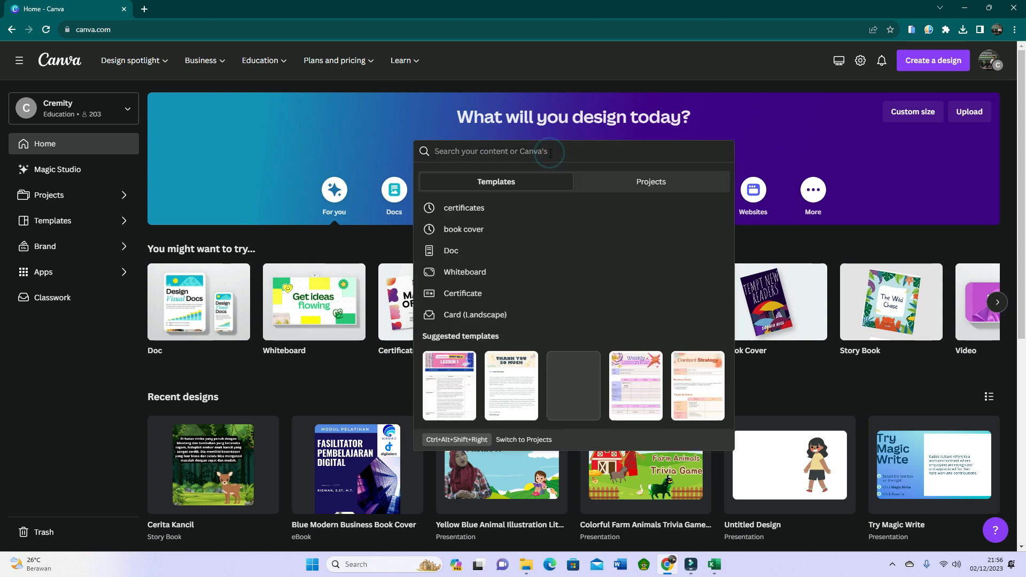
{"action": "type", "text": "certifi"}
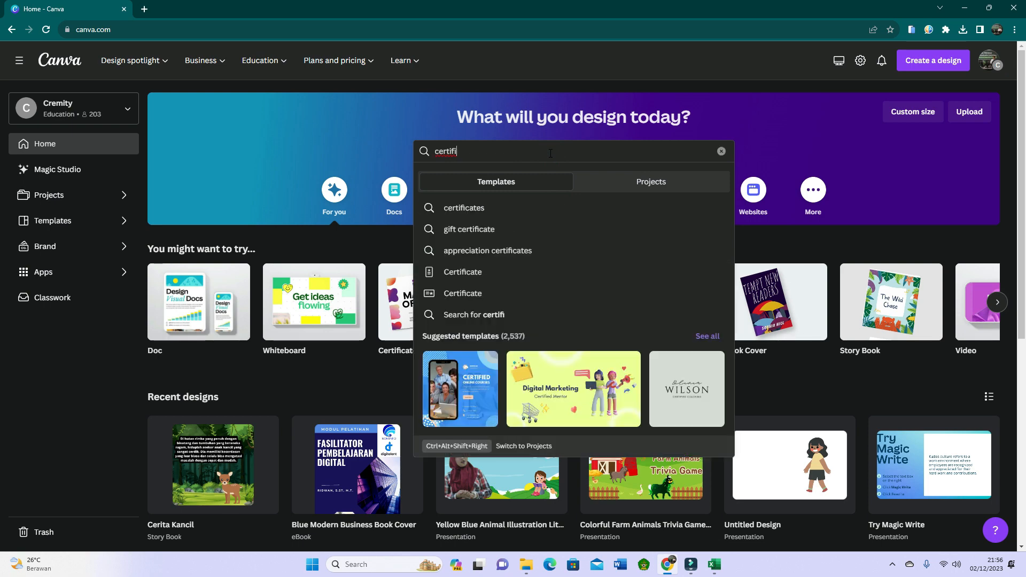
{"action": "left_click", "coordinate": [484, 210]}
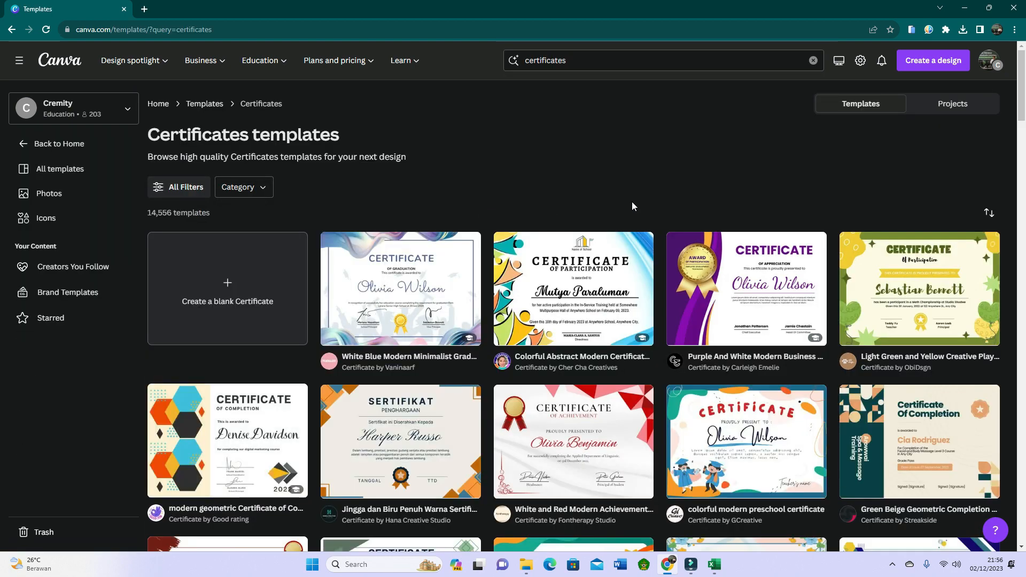
Browse the certificate templates and open Purple And White Modern Business Certificate for customizing.
{"action": "scroll", "coordinate": [800, 207], "scroll_direction": "down", "scroll_amount": 2}
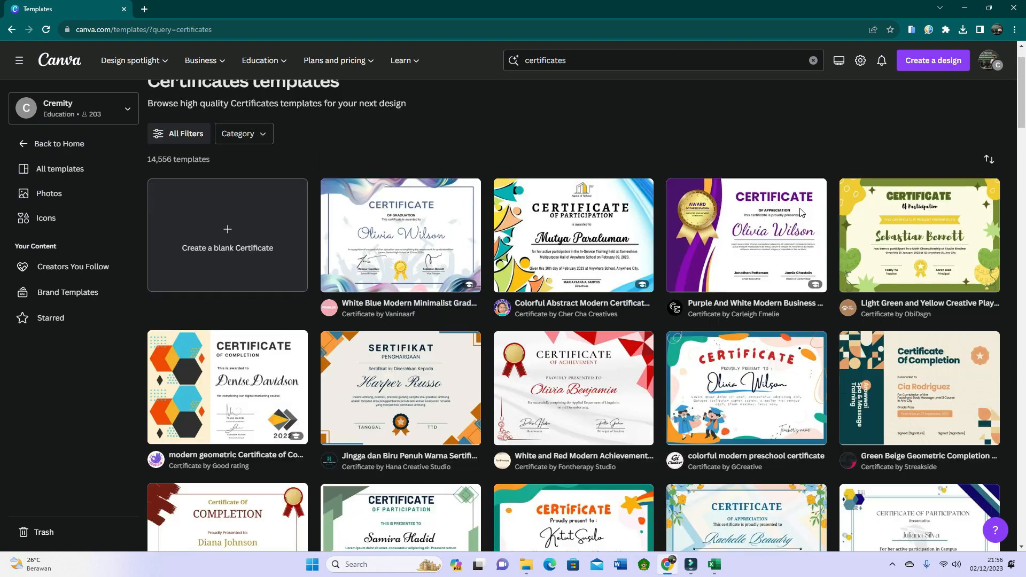
{"action": "scroll", "coordinate": [791, 260], "scroll_direction": "down", "scroll_amount": 2}
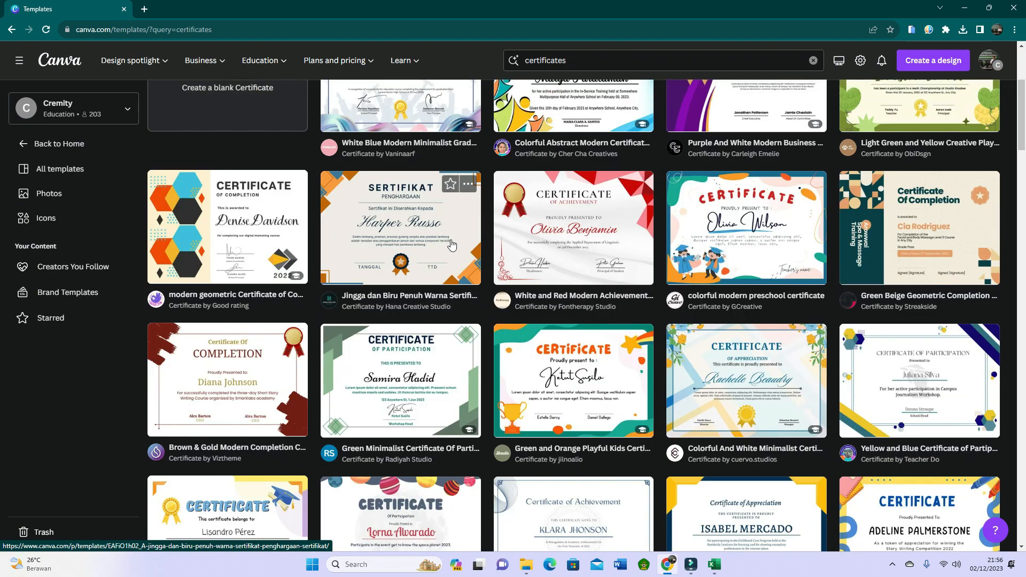
{"action": "scroll", "coordinate": [451, 244], "scroll_direction": "down", "scroll_amount": 5}
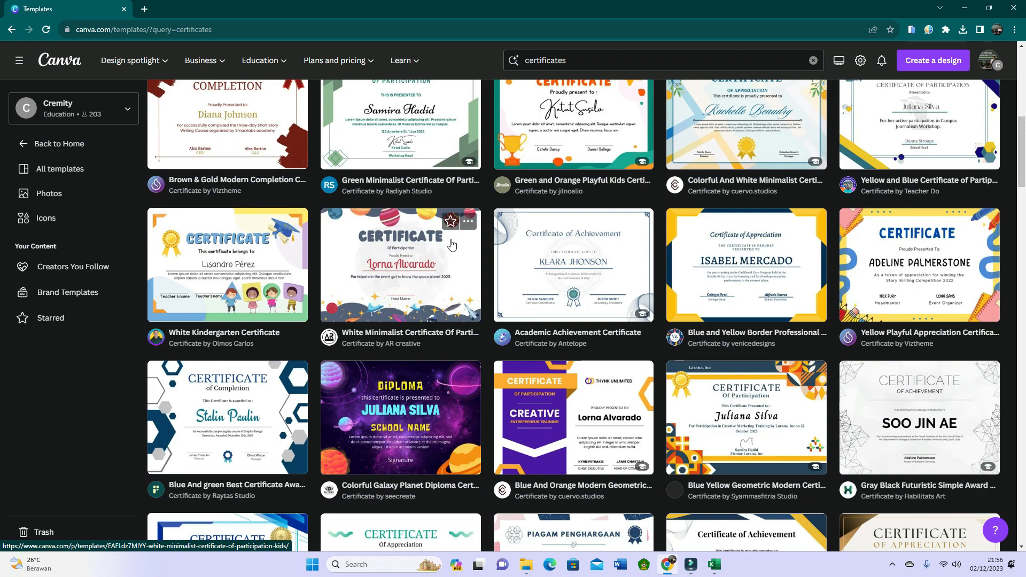
{"action": "scroll", "coordinate": [452, 245], "scroll_direction": "up", "scroll_amount": 6}
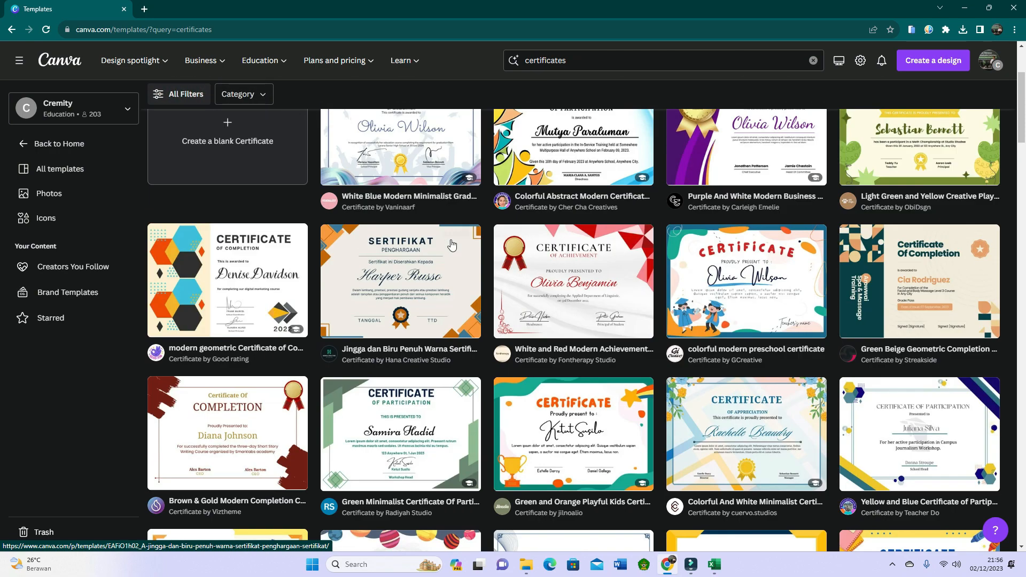
{"action": "scroll", "coordinate": [452, 245], "scroll_direction": "up", "scroll_amount": 3}
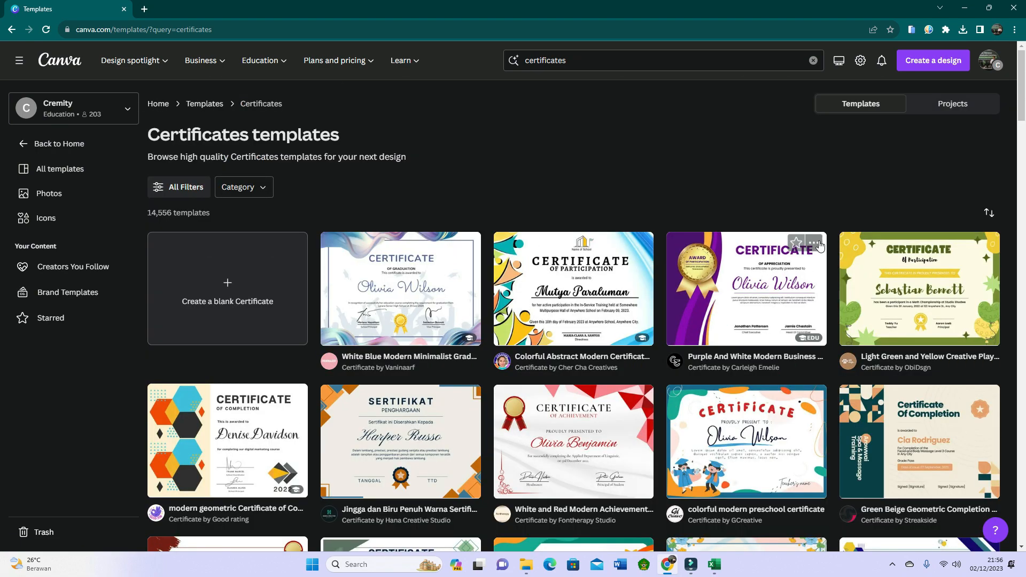
{"action": "left_click", "coordinate": [763, 284]}
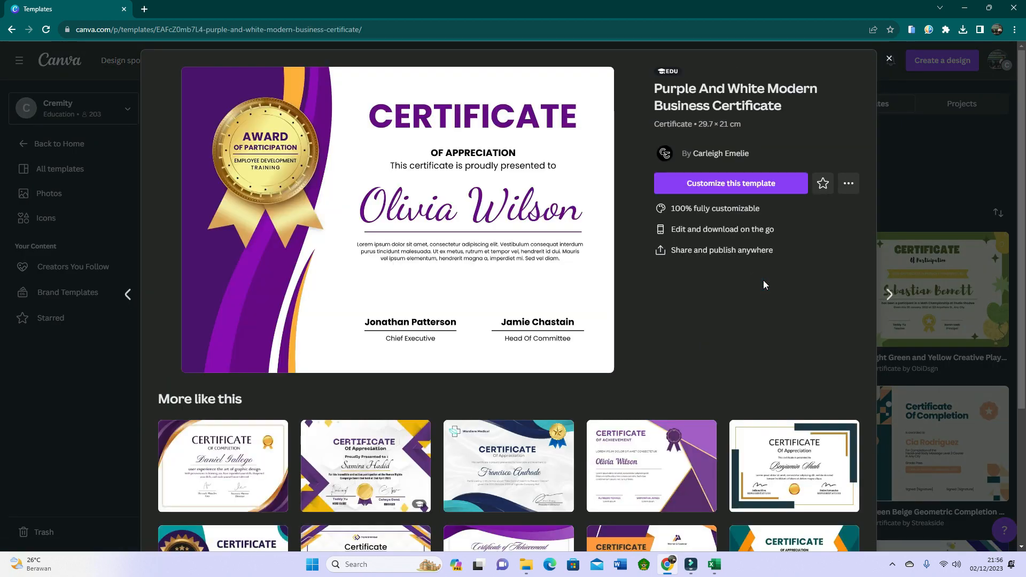
{"action": "left_click", "coordinate": [731, 184]}
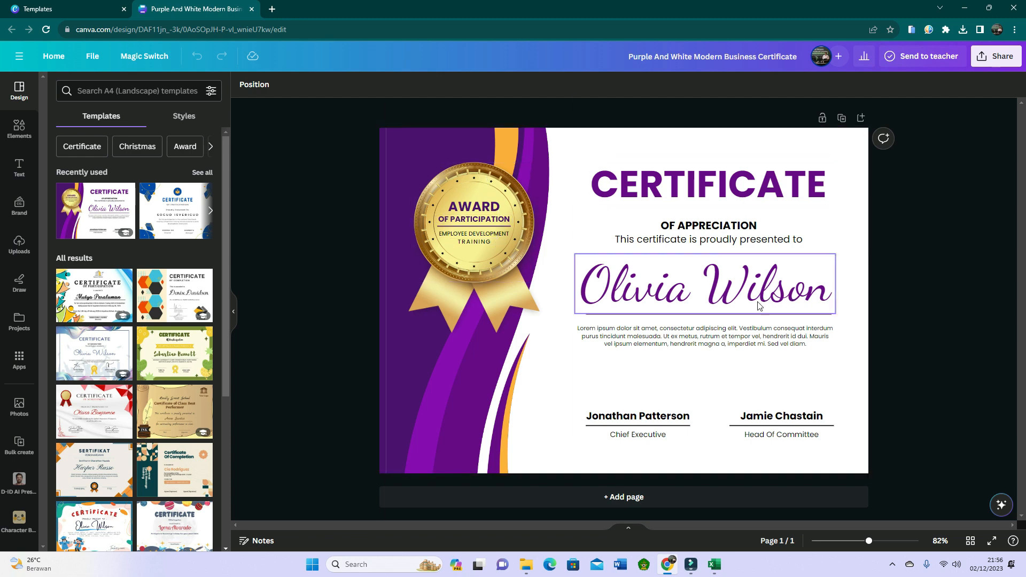
Add a blank second page below the certificate and undo the addition.
{"action": "left_click", "coordinate": [682, 298]}
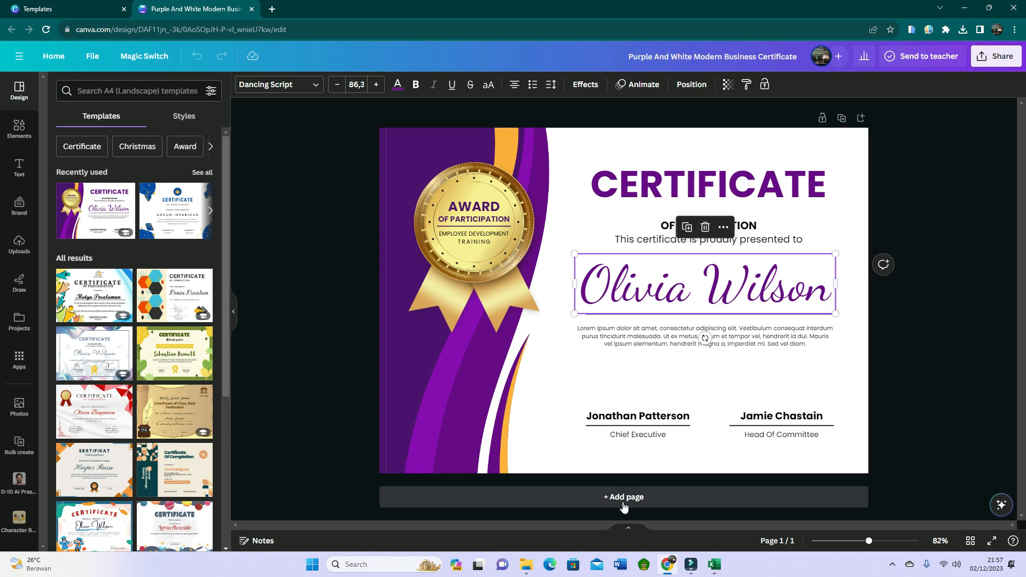
{"action": "left_click_drag", "start_coordinate": [869, 542], "coordinate": [850, 542]}
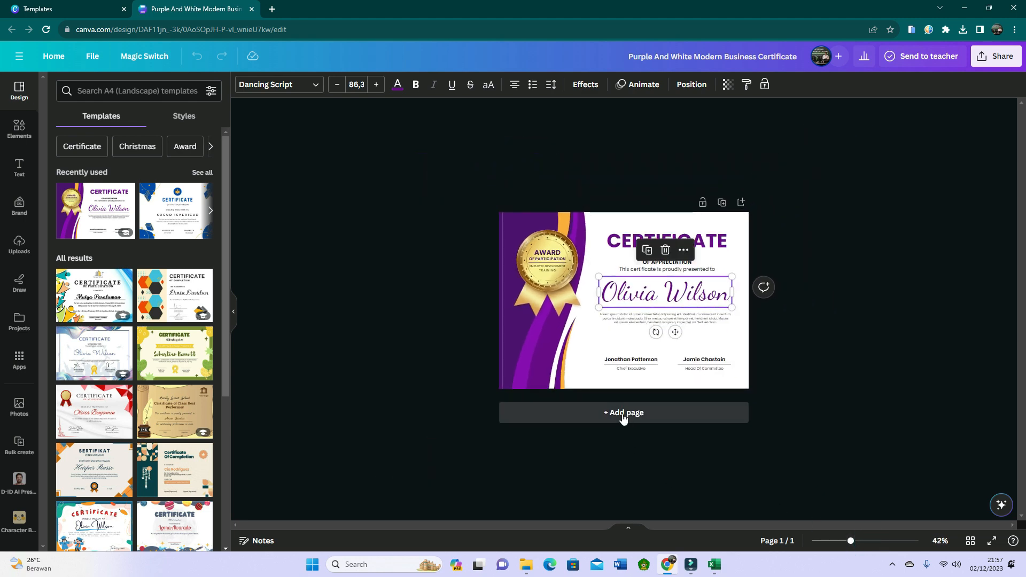
{"action": "left_click", "coordinate": [622, 415]}
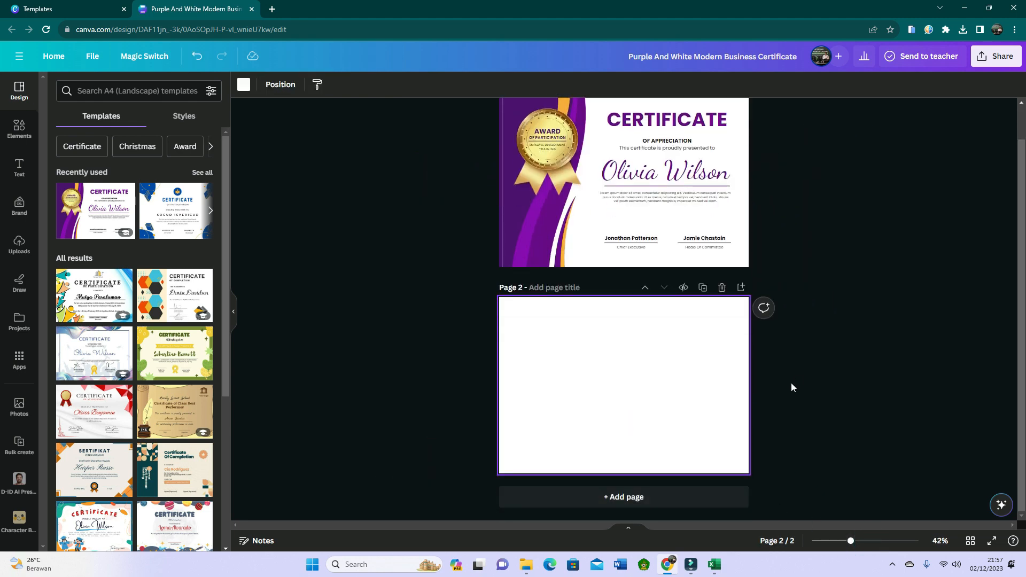
{"action": "key", "text": "ctrl+z"}
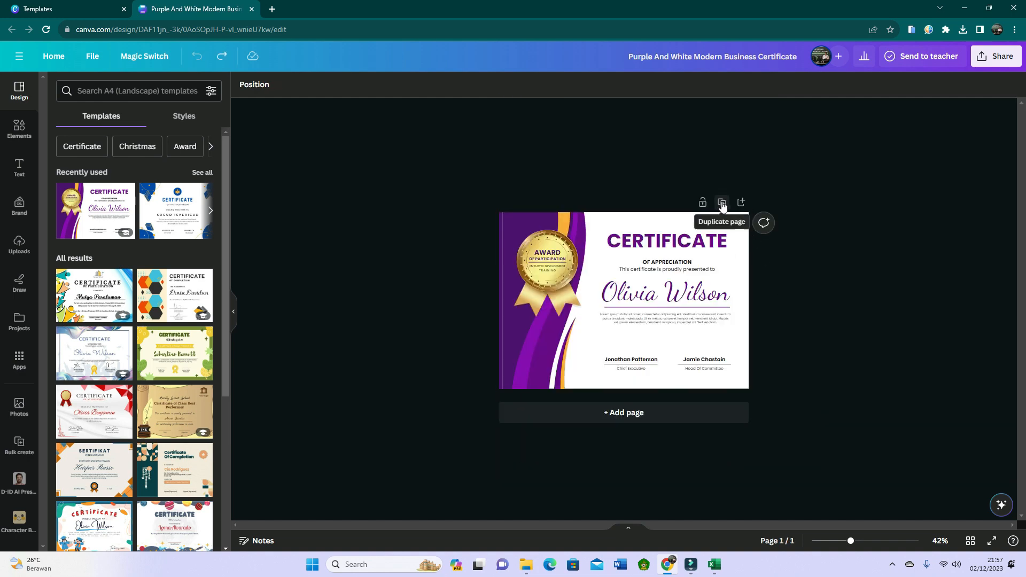
Duplicate the certificate page twice and undo both duplicates.
{"action": "left_click", "coordinate": [722, 203]}
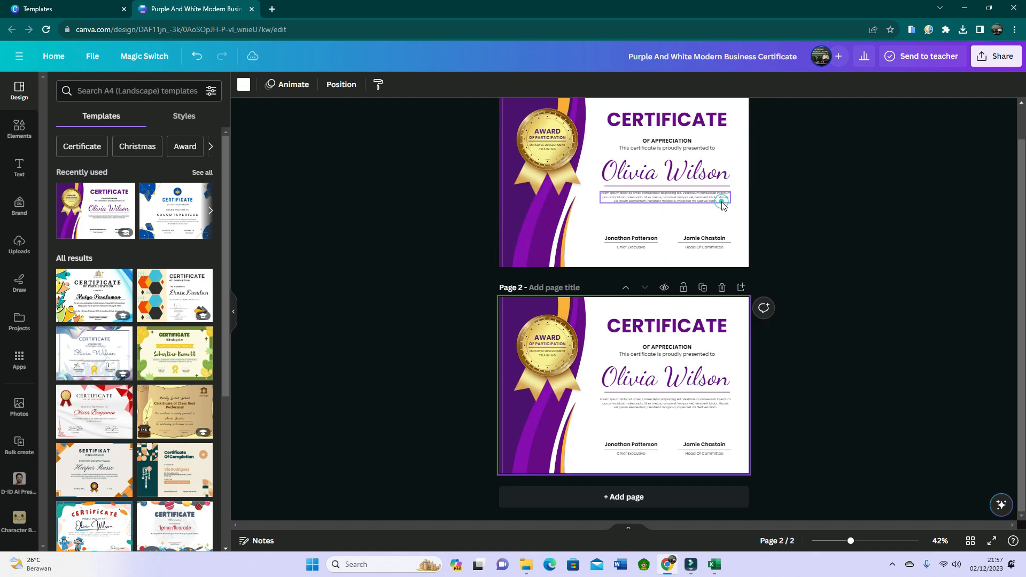
{"action": "left_click", "coordinate": [707, 289]}
{"action": "scroll", "coordinate": [806, 315], "scroll_direction": "up", "scroll_amount": 1}
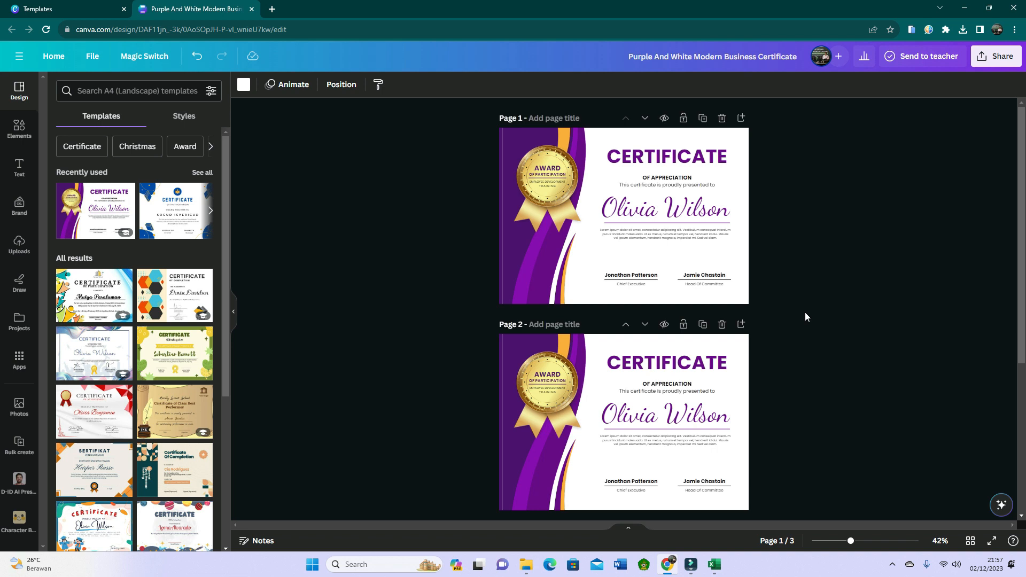
{"action": "key", "text": "ctrl+z"}
{"action": "key", "text": "ctrl+z"}
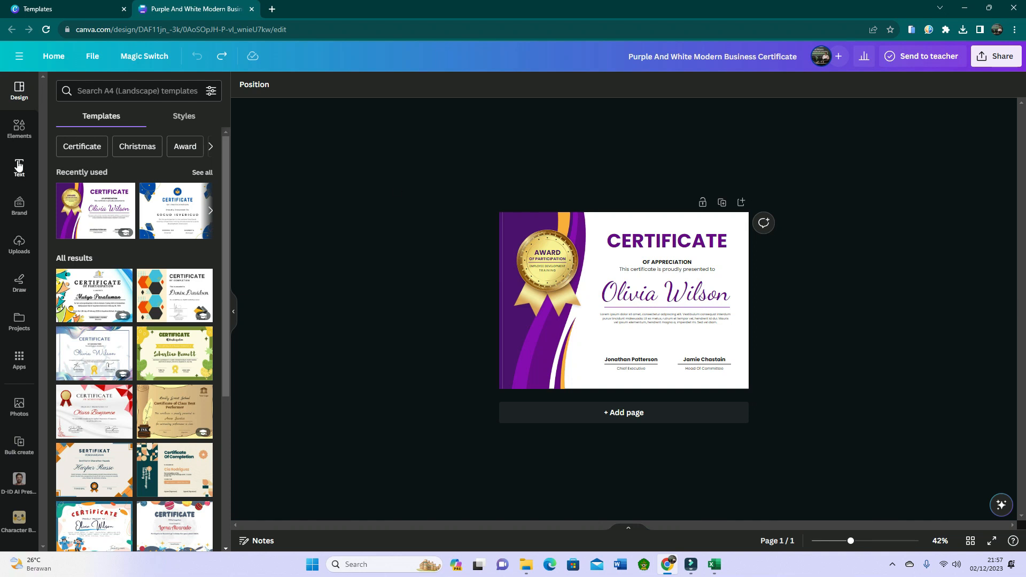
Search the Canva apps for "bulk" and open the Bulk create app.
{"action": "left_click", "coordinate": [18, 365]}
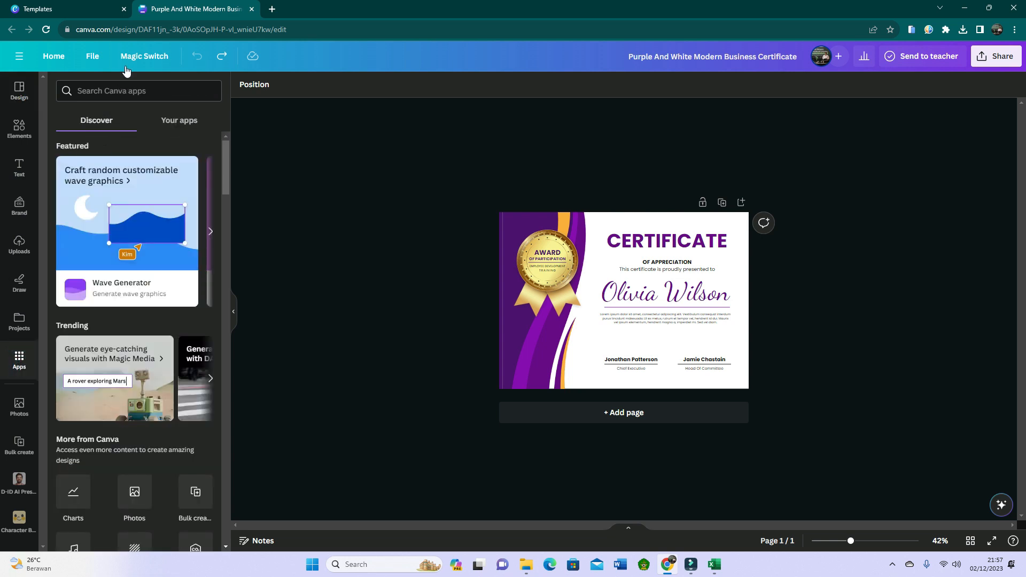
{"action": "left_click", "coordinate": [100, 91]}
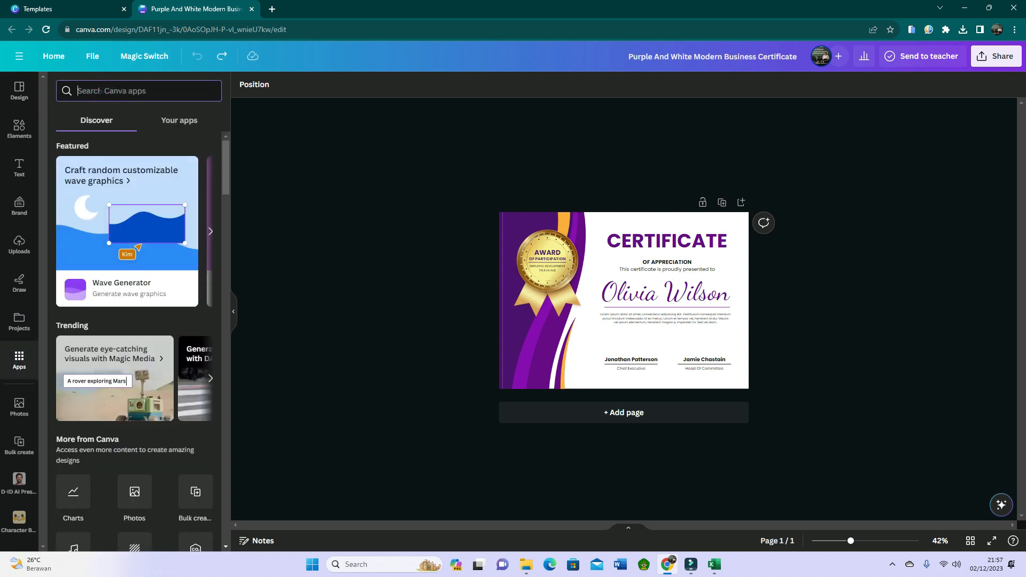
{"action": "type", "text": "bulk"}
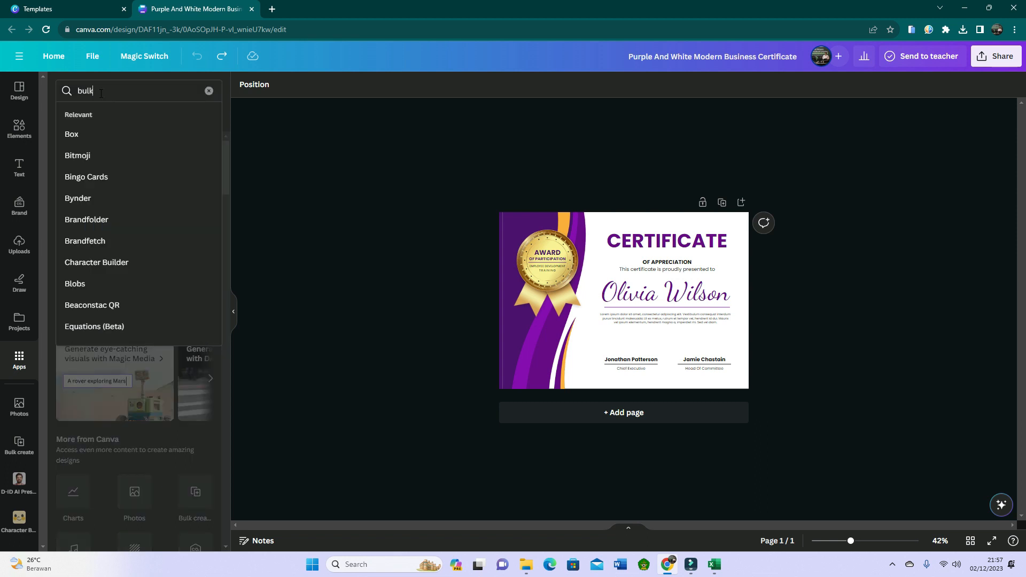
{"action": "key", "text": "Return"}
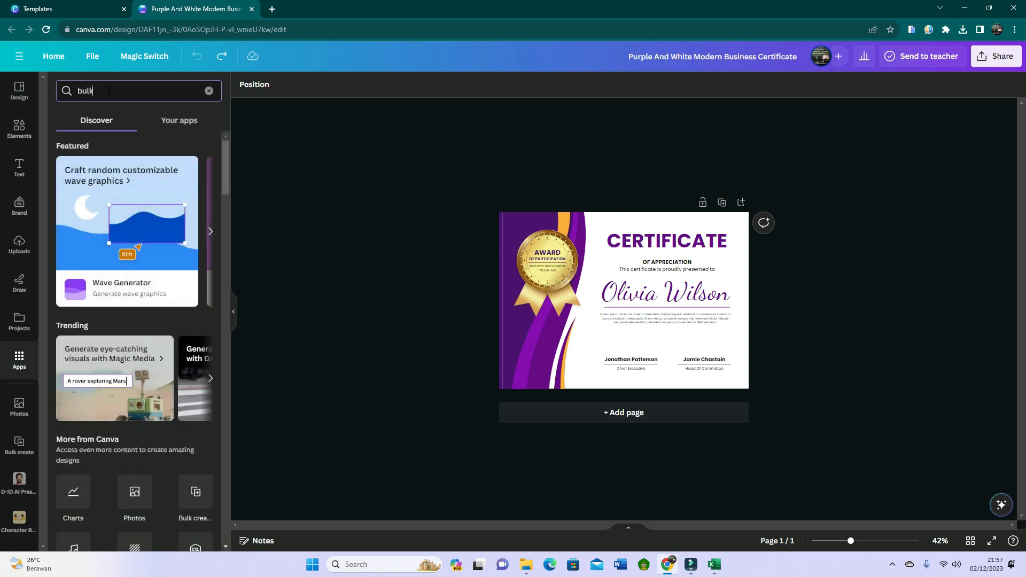
{"action": "scroll", "coordinate": [181, 469], "scroll_direction": "down", "scroll_amount": 1}
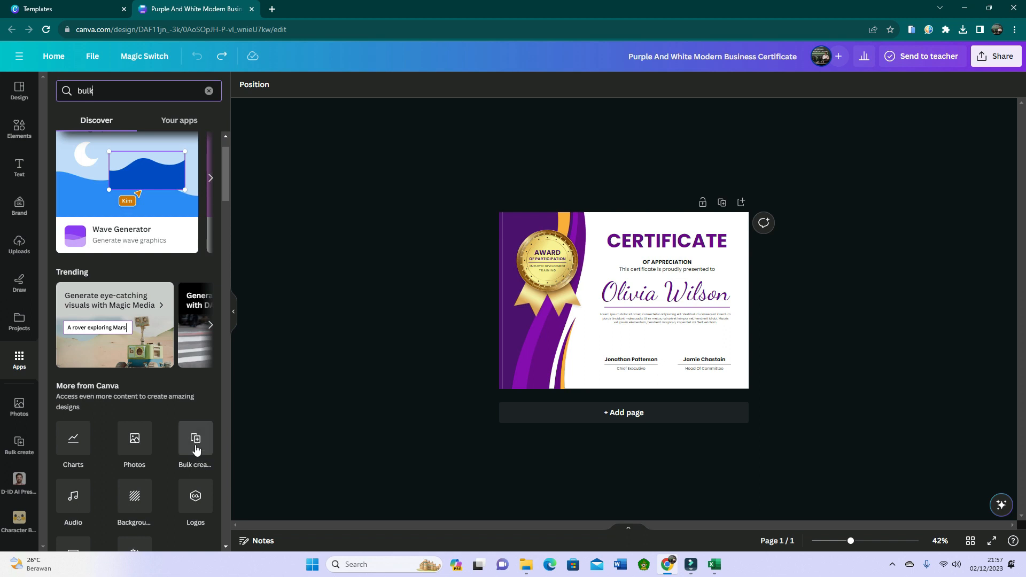
{"action": "left_click", "coordinate": [197, 450]}
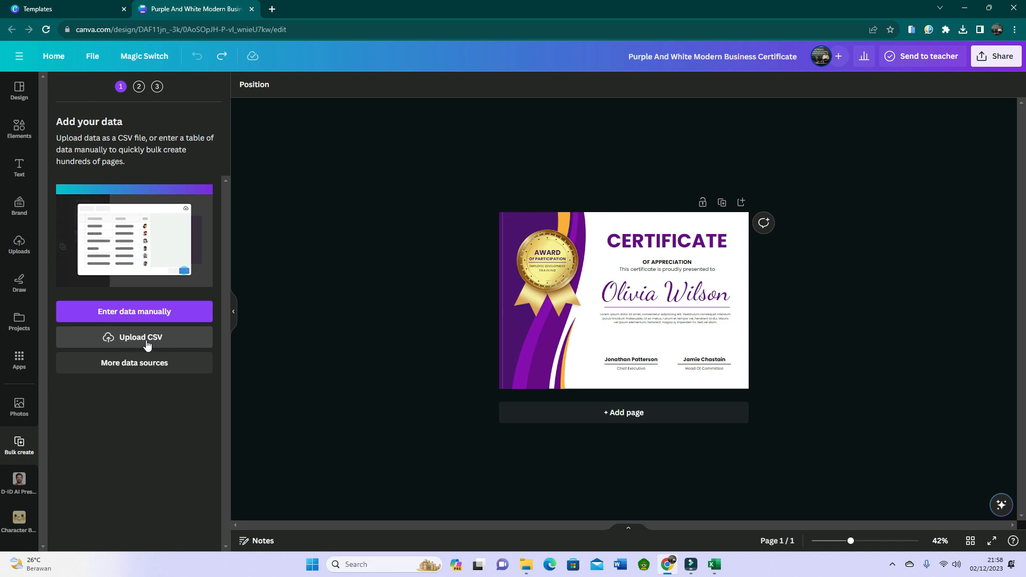
Open the manual data entry table in Bulk create and select the Name cell in row 1.
{"action": "left_click", "coordinate": [129, 316]}
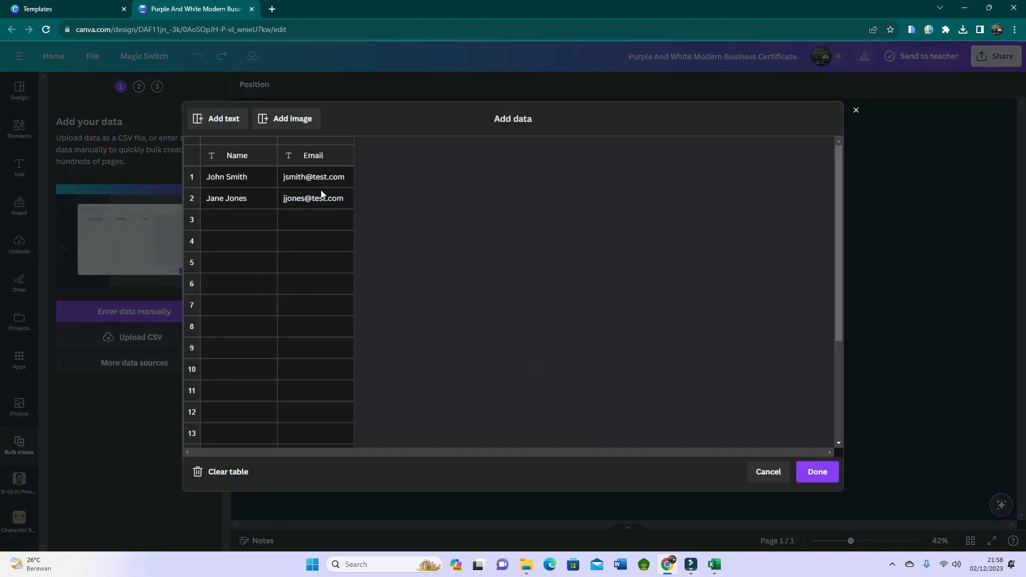
{"action": "left_click", "coordinate": [232, 178]}
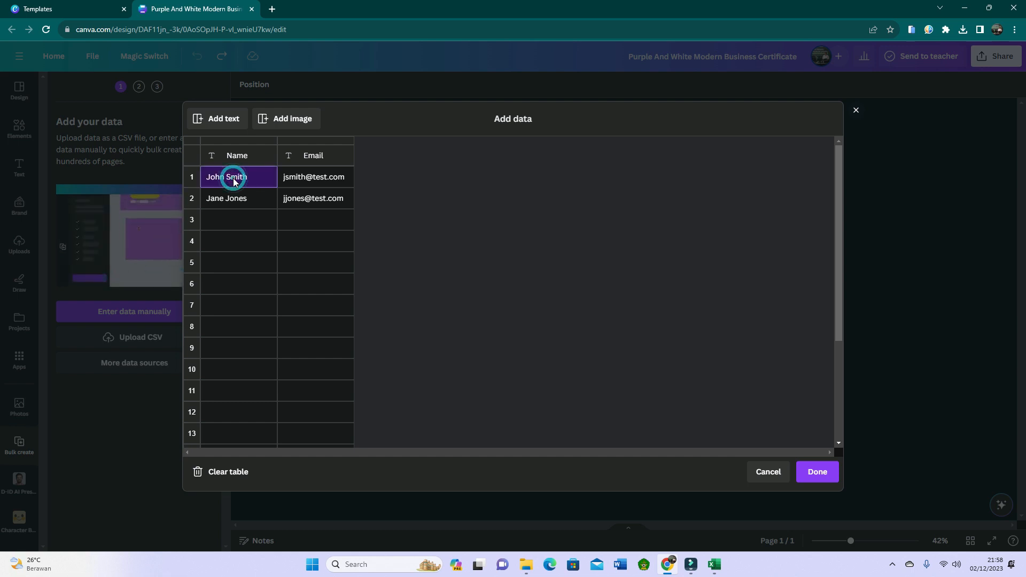
{"action": "left_click", "coordinate": [314, 180]}
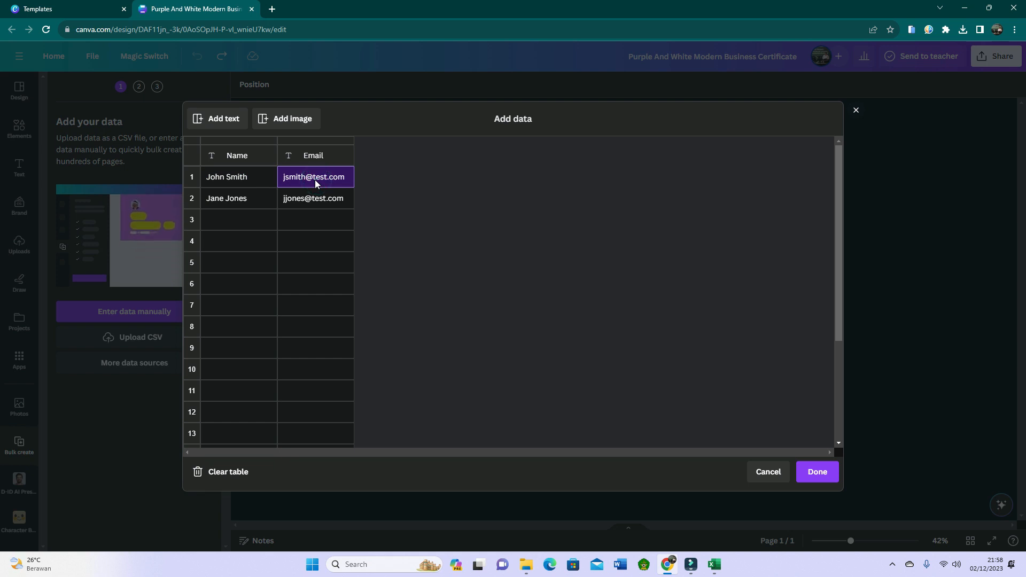
{"action": "left_click", "coordinate": [246, 198]}
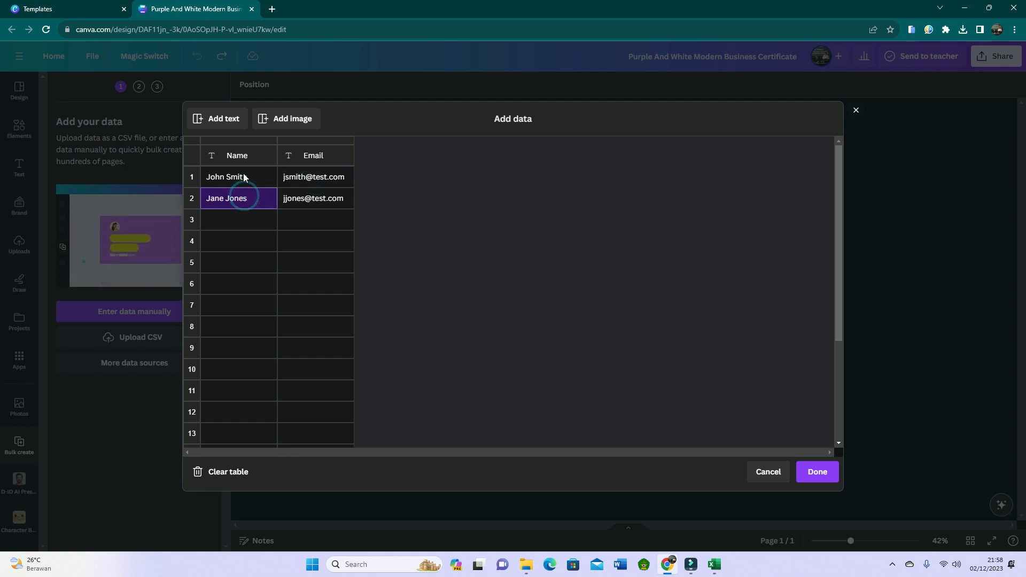
{"action": "left_click", "coordinate": [243, 176]}
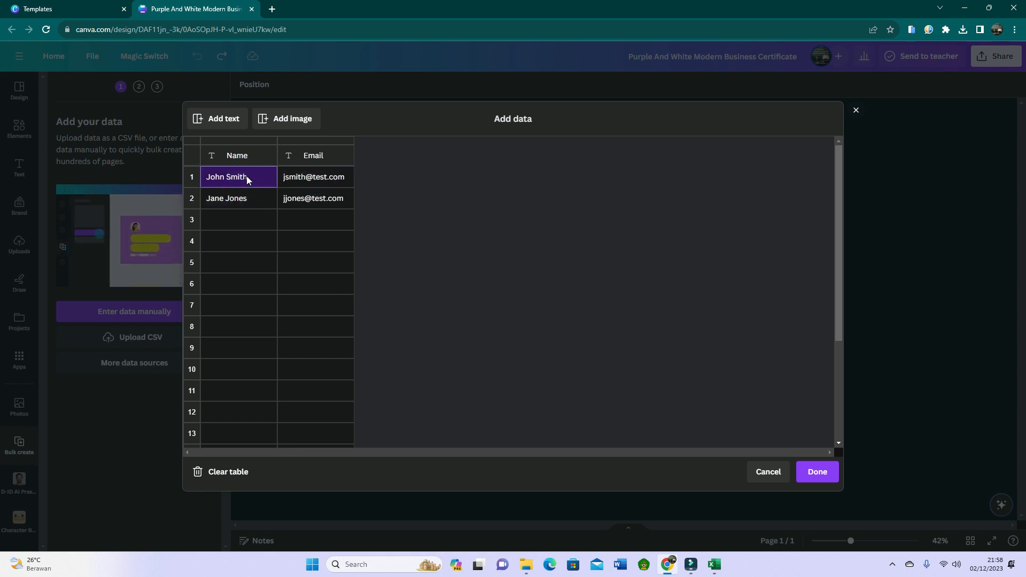
Switch to the Excel workbook Book1 and copy the participant names in cells B5:B11.
{"action": "left_click", "coordinate": [714, 564]}
{"action": "left_click_drag", "start_coordinate": [103, 172], "coordinate": [102, 237]}
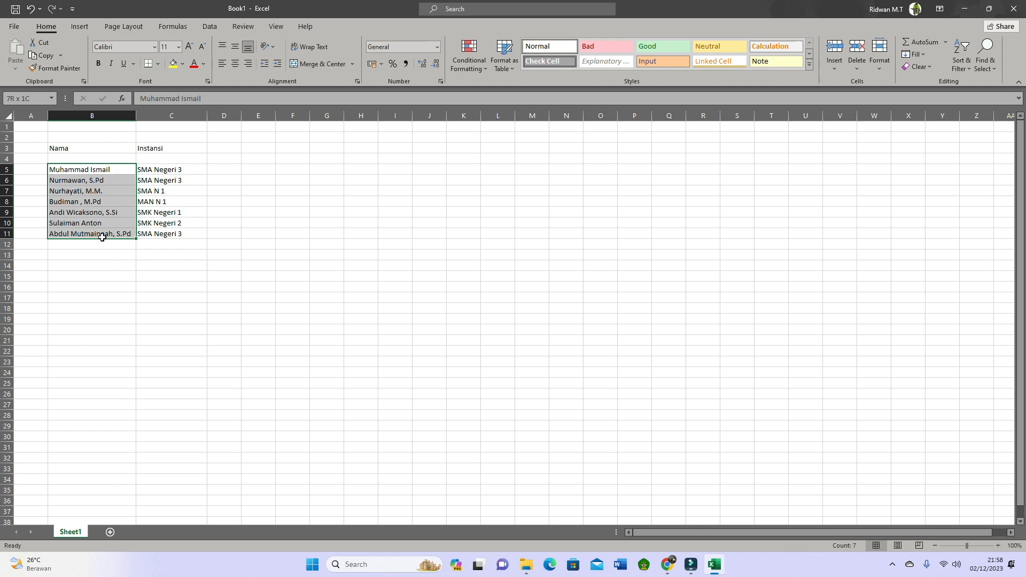
{"action": "left_click_drag", "start_coordinate": [103, 241], "coordinate": [103, 240]}
{"action": "key", "text": "ctrl+c"}
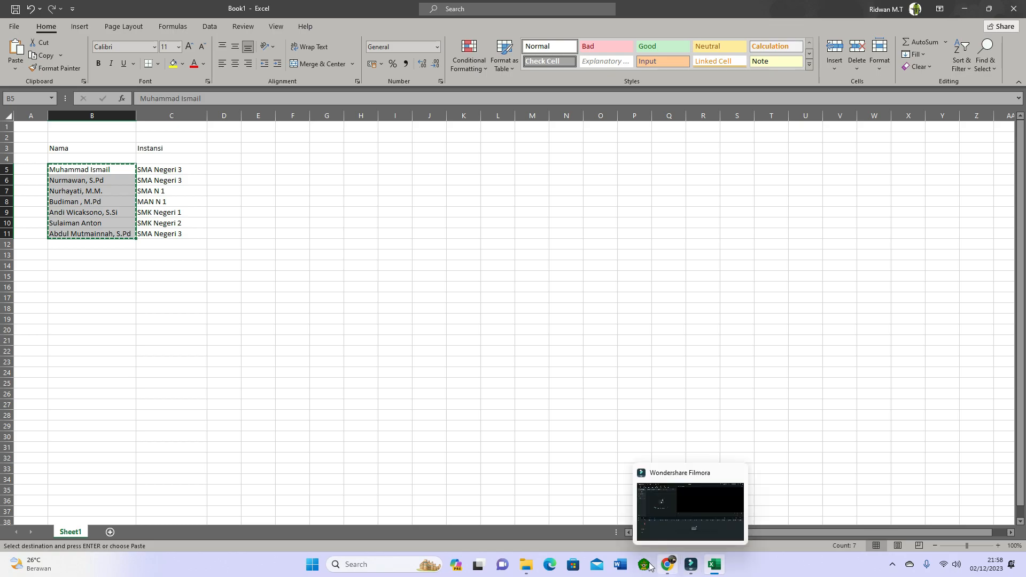
Switch back to Canva in the browser and paste the copied participant names into the Name column starting at row 3.
{"action": "left_click", "coordinate": [665, 568]}
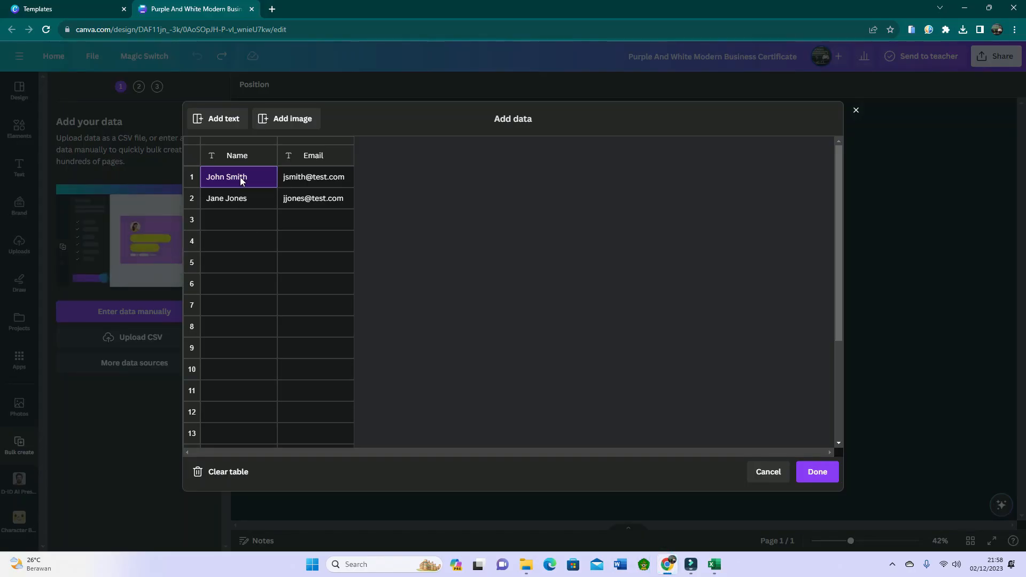
{"action": "left_click", "coordinate": [238, 177]}
{"action": "left_click", "coordinate": [241, 223]}
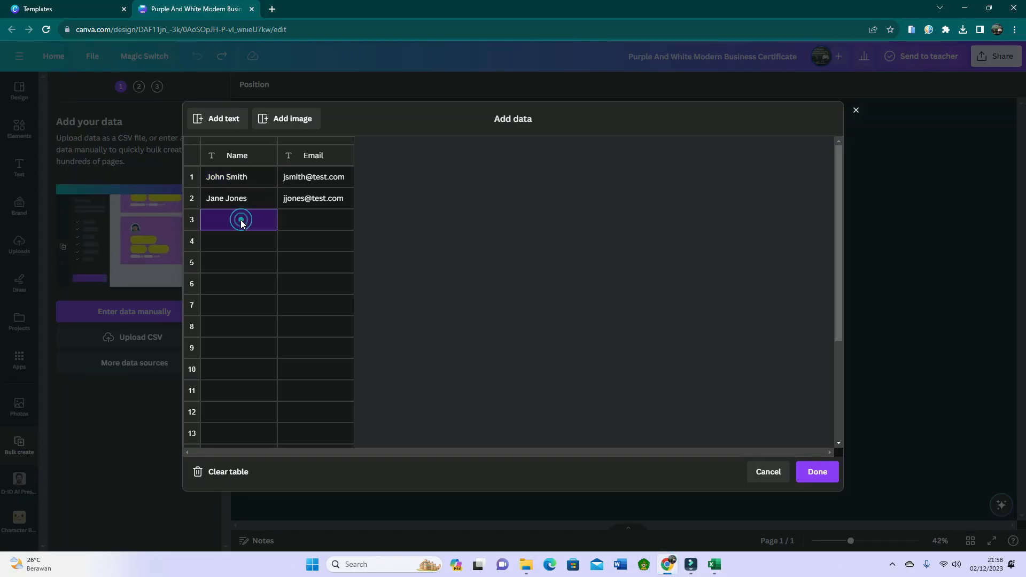
{"action": "key", "text": "ctrl+v"}
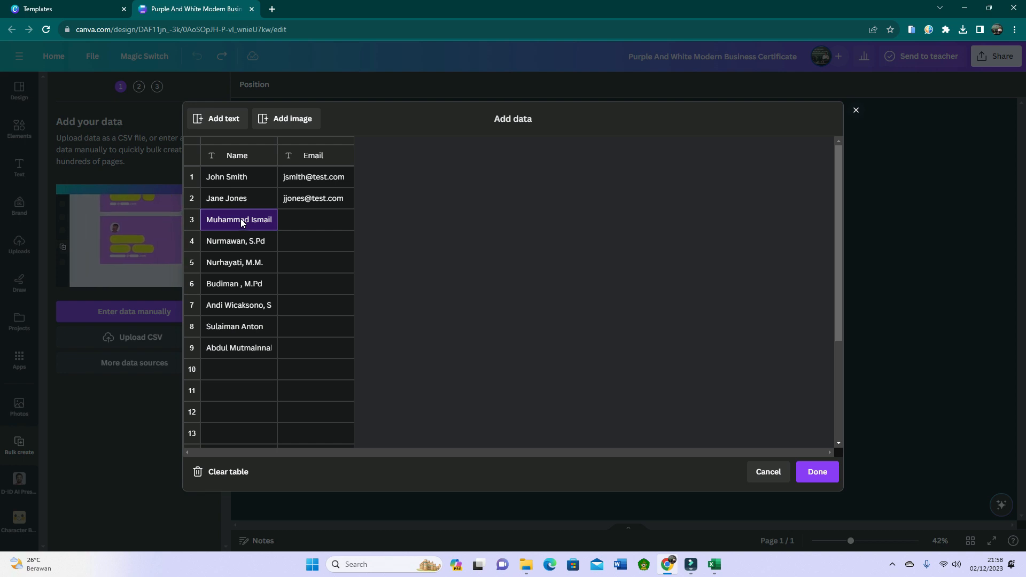
{"action": "left_click", "coordinate": [240, 176]}
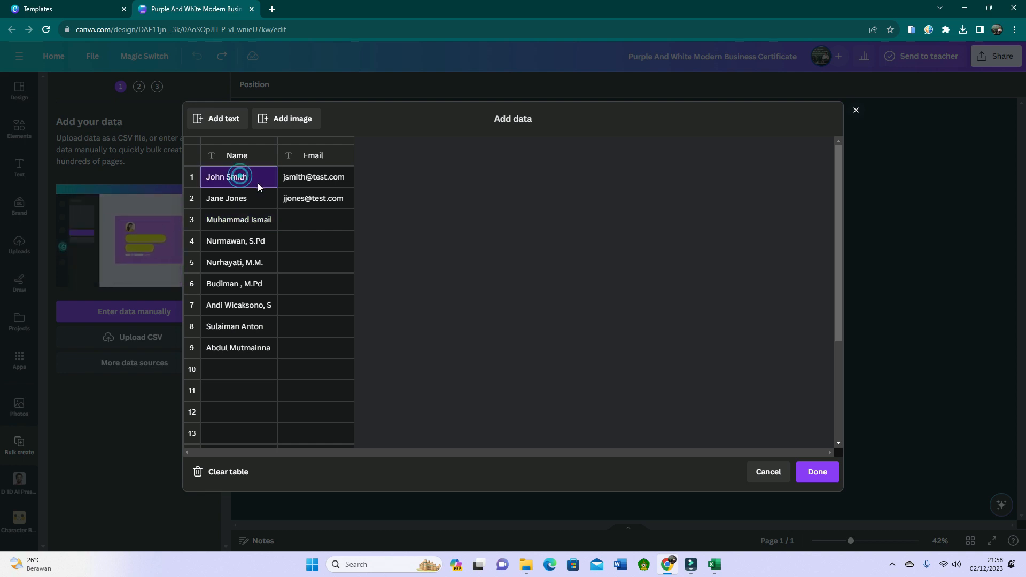
{"action": "left_click", "coordinate": [296, 175]}
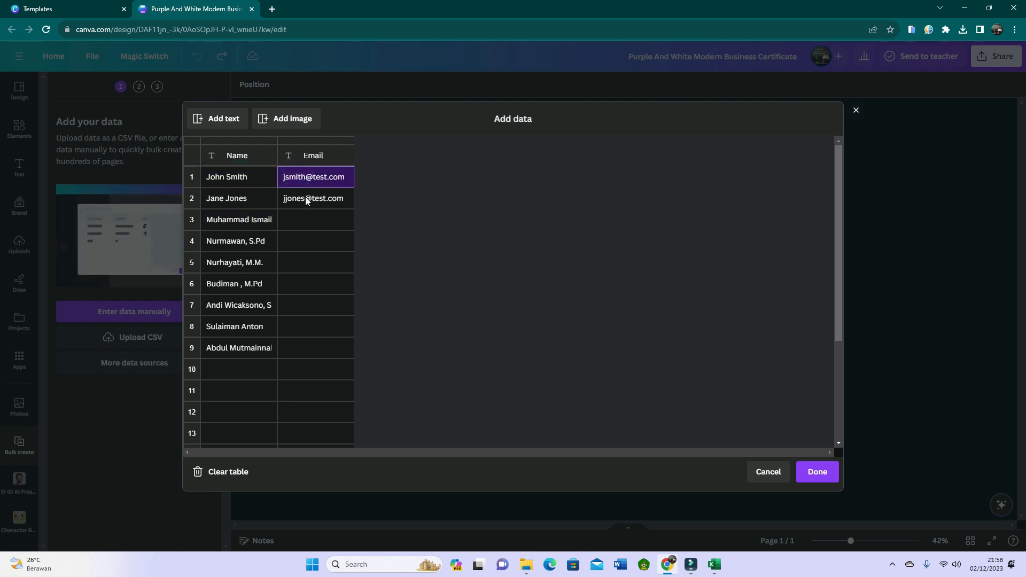
{"action": "left_click", "coordinate": [306, 199]}
{"action": "right_click", "coordinate": [306, 201]}
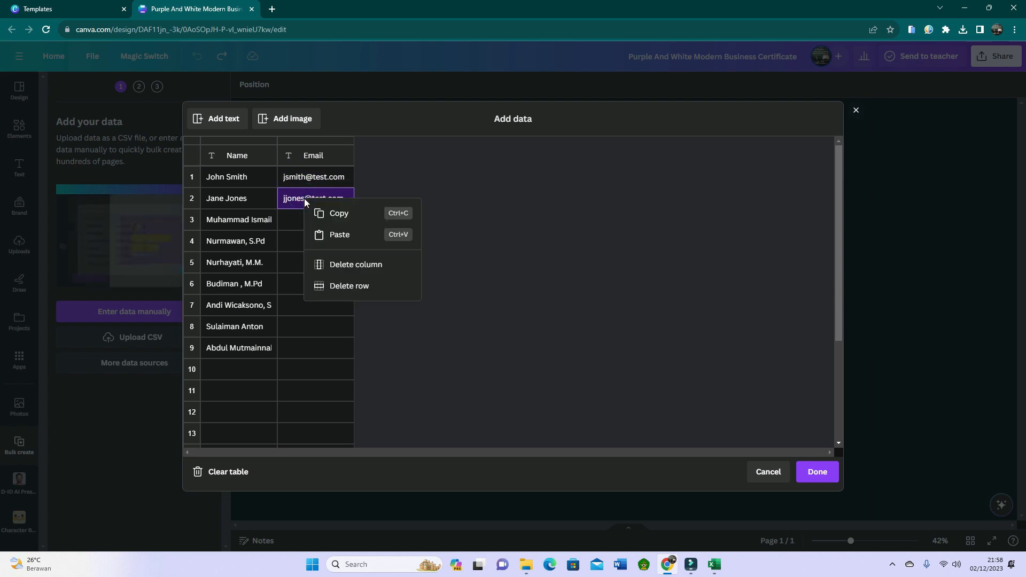
{"action": "left_click", "coordinate": [290, 240]}
{"action": "left_click", "coordinate": [296, 180]}
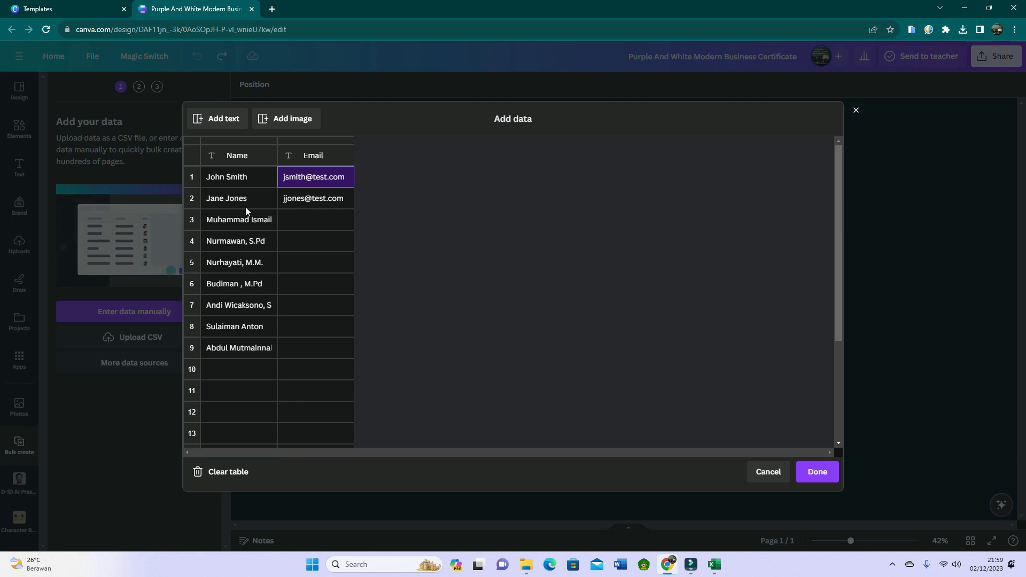
Accept the entered data table and connect the recipient name text on the certificate to the Name data field.
{"action": "left_click", "coordinate": [815, 474]}
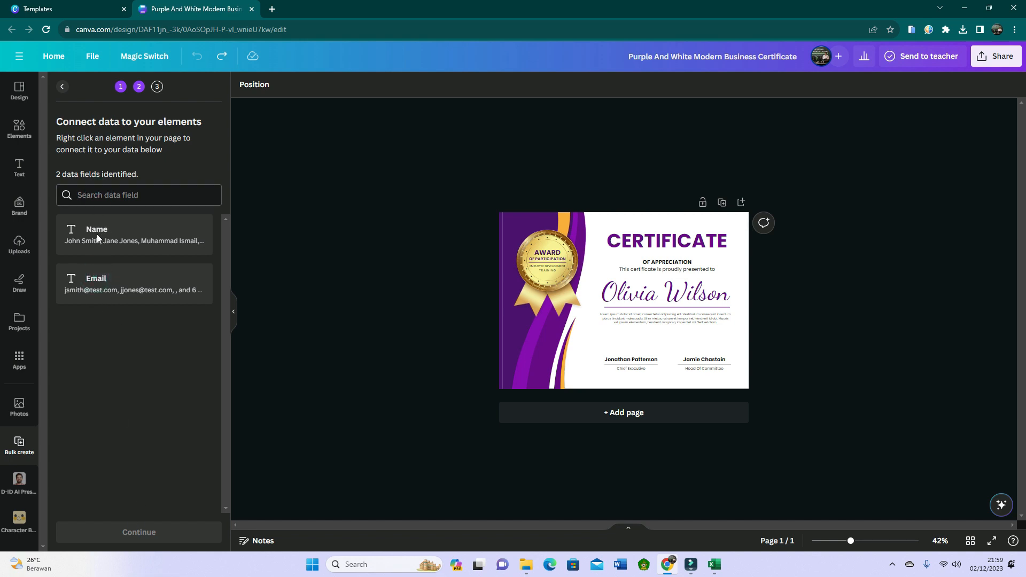
{"action": "left_click", "coordinate": [98, 279]}
{"action": "left_click_drag", "start_coordinate": [850, 540], "coordinate": [860, 541]}
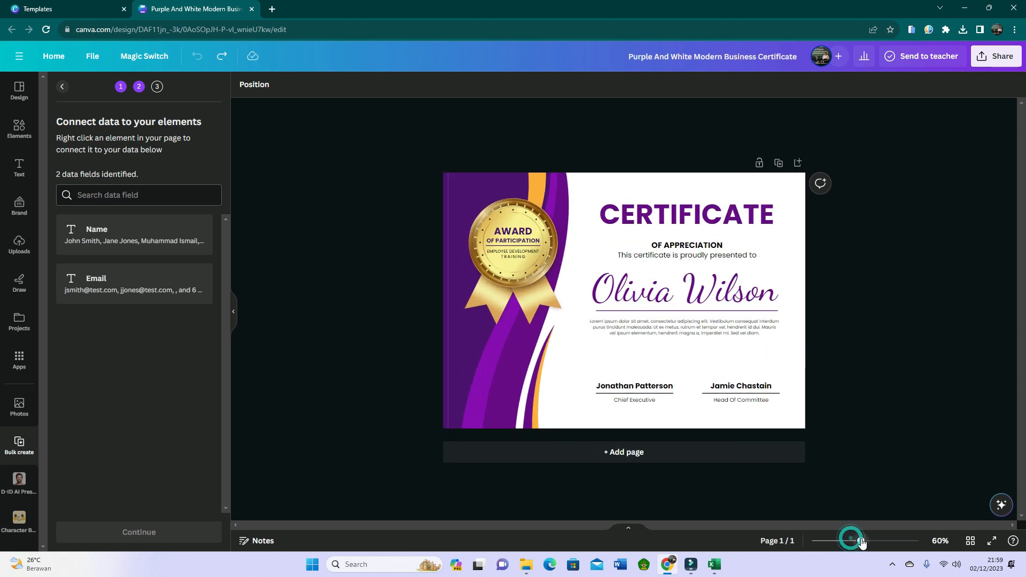
{"action": "left_click", "coordinate": [660, 297]}
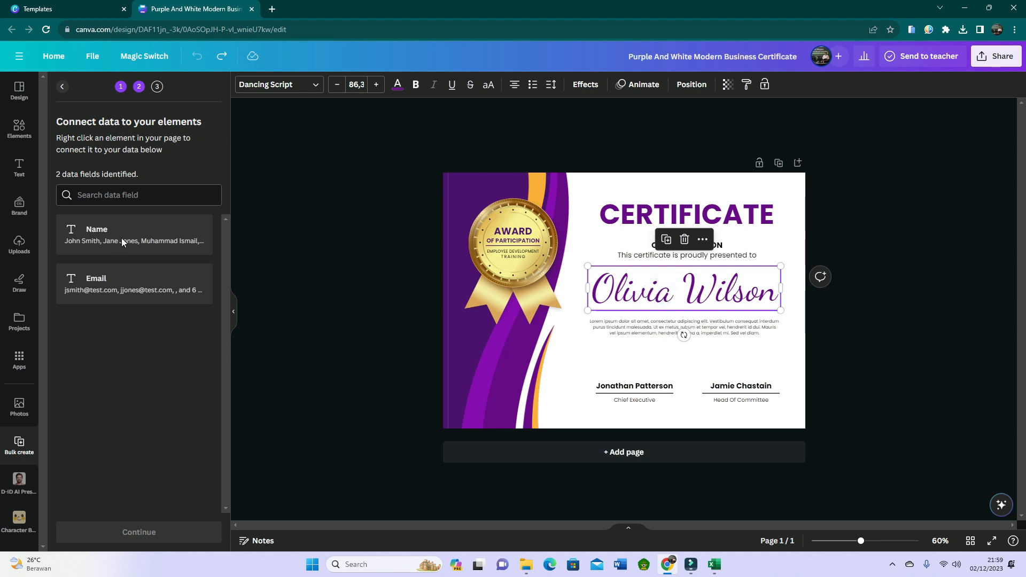
{"action": "left_click", "coordinate": [708, 289]}
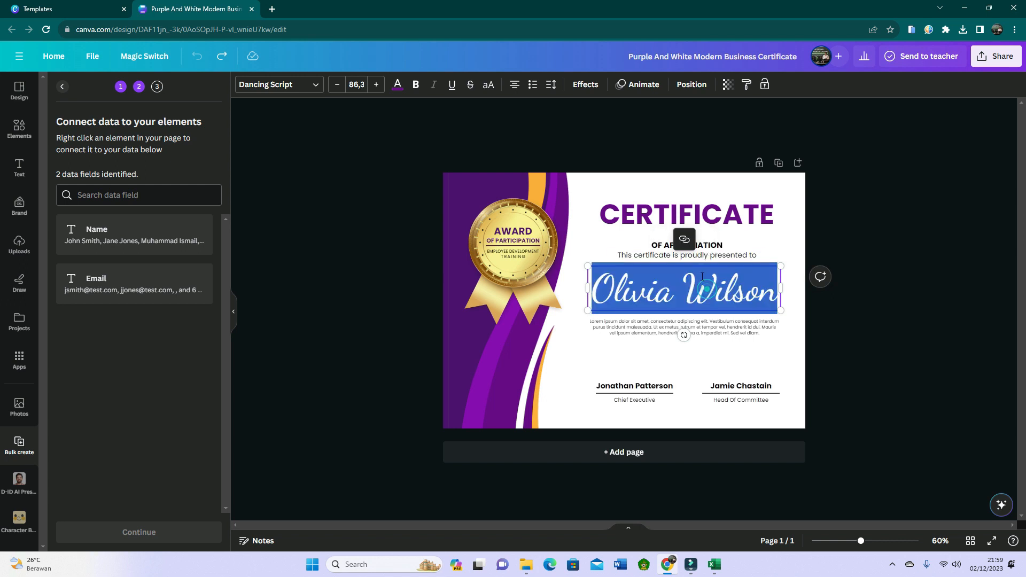
{"action": "left_click", "coordinate": [864, 306]}
{"action": "left_click", "coordinate": [711, 299]}
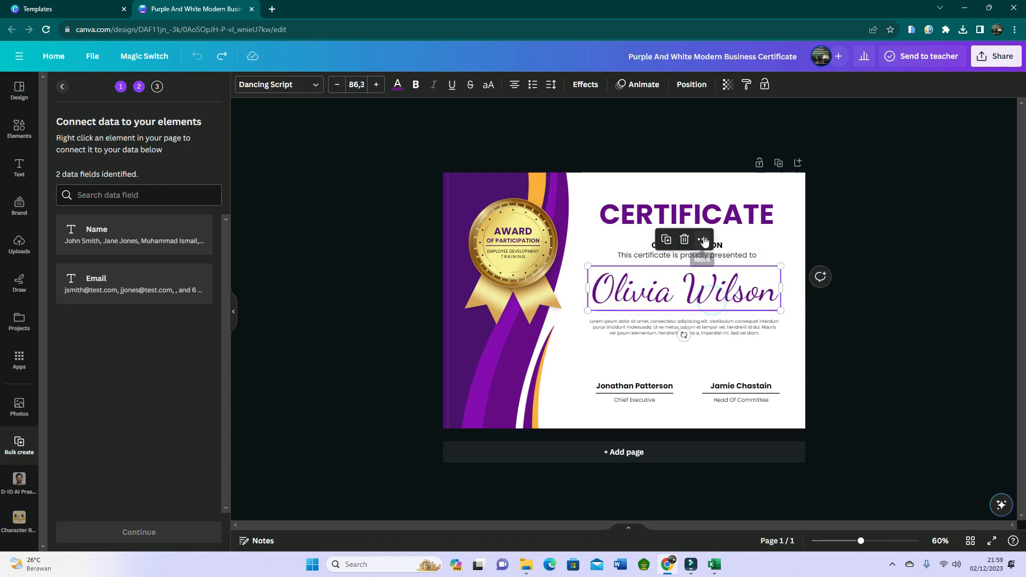
{"action": "left_click", "coordinate": [703, 244]}
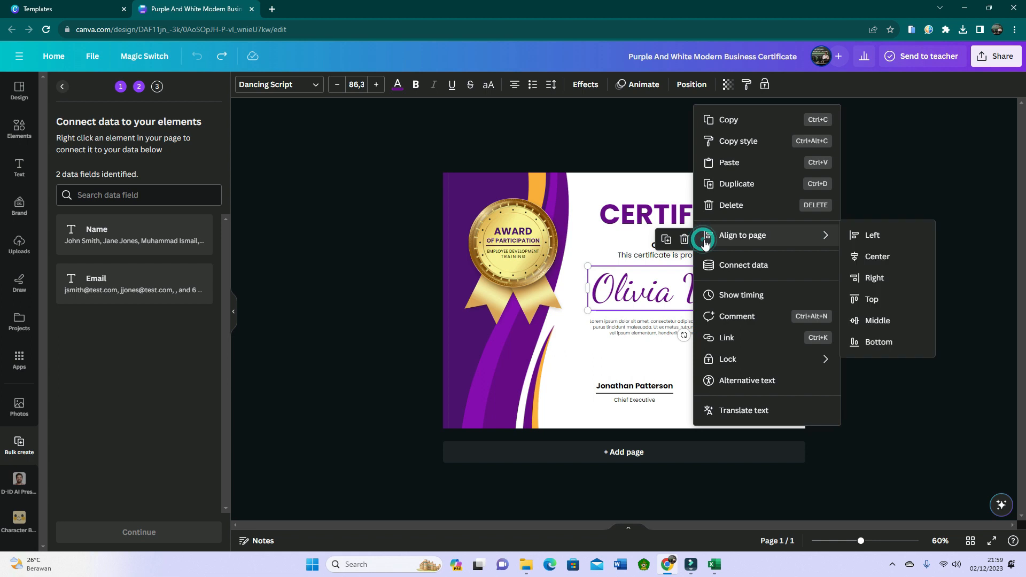
{"action": "left_click", "coordinate": [732, 267]}
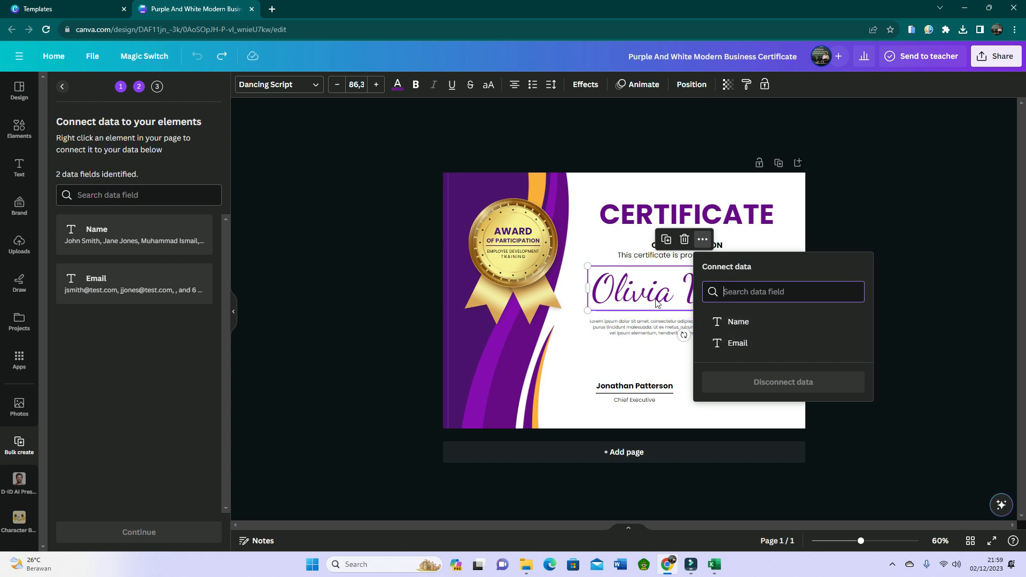
{"action": "left_click", "coordinate": [737, 325]}
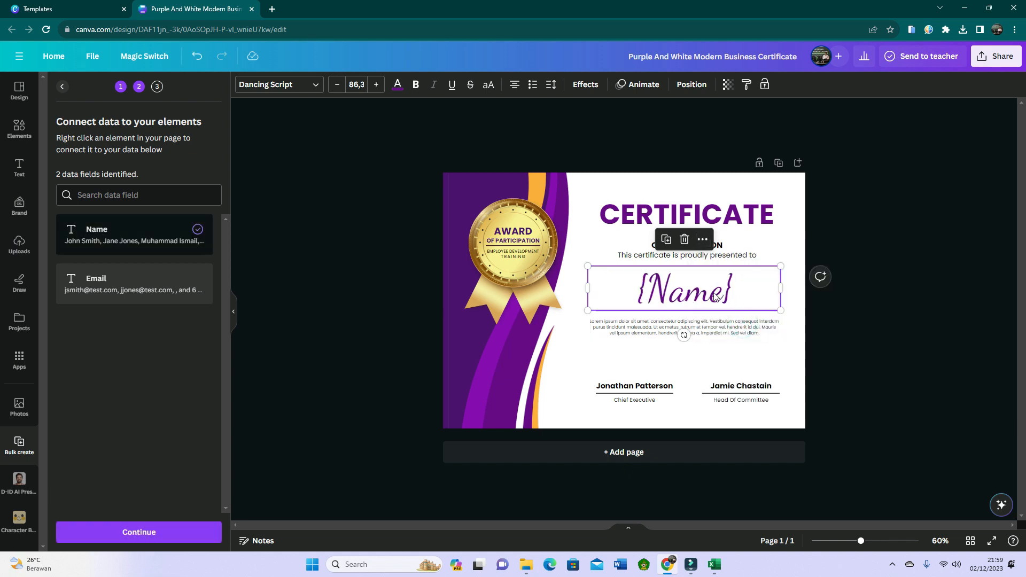
{"action": "left_click", "coordinate": [823, 354]}
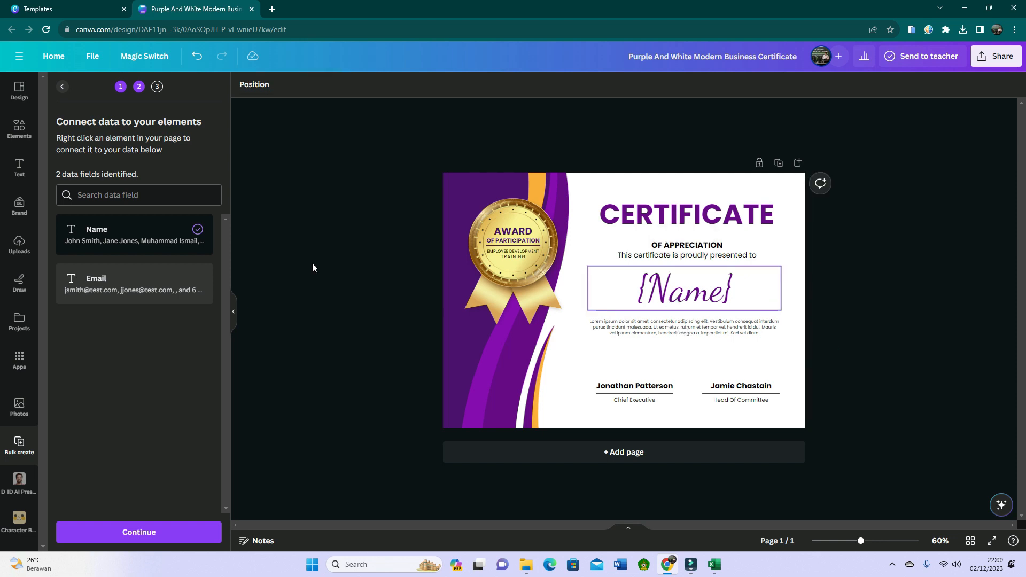
Continue to applying the data, keep all entries selected and generate the 9 designs.
{"action": "left_click", "coordinate": [137, 532]}
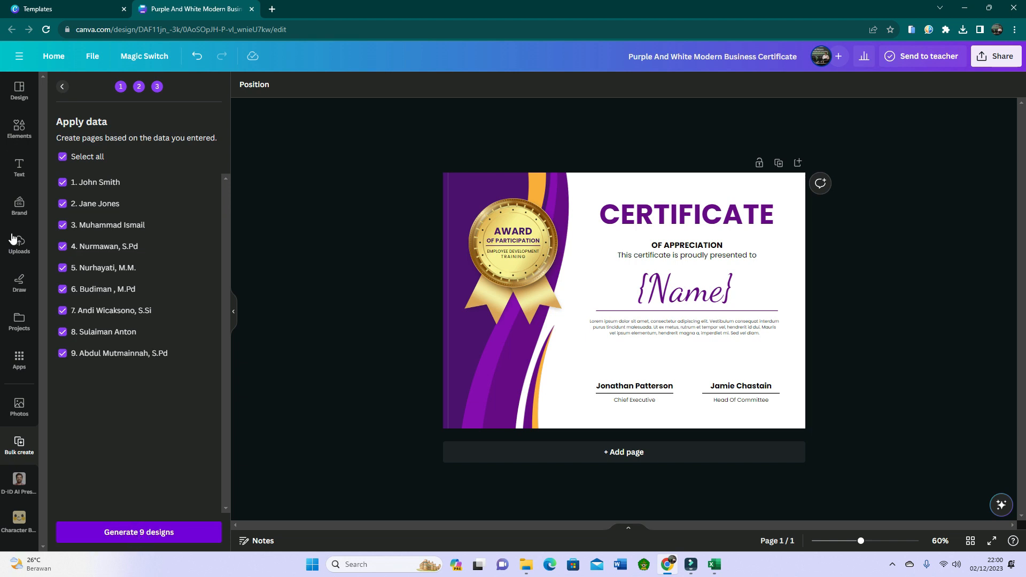
{"action": "left_click", "coordinate": [63, 157]}
{"action": "left_click", "coordinate": [62, 157]}
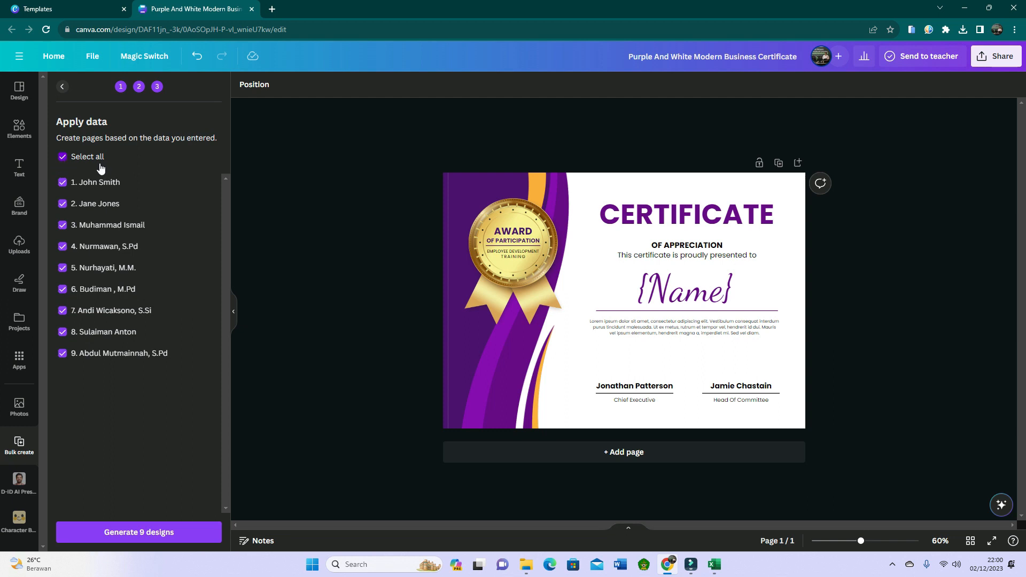
{"action": "left_click", "coordinate": [143, 536]}
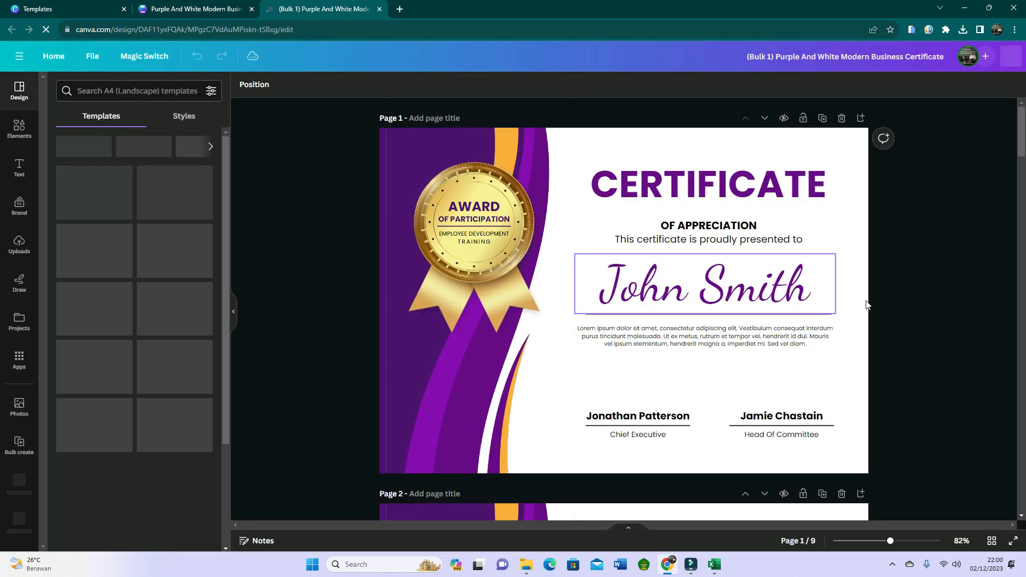
Check how the recipient names fit on the generated certificate pages.
{"action": "left_click_drag", "start_coordinate": [869, 540], "coordinate": [857, 542]}
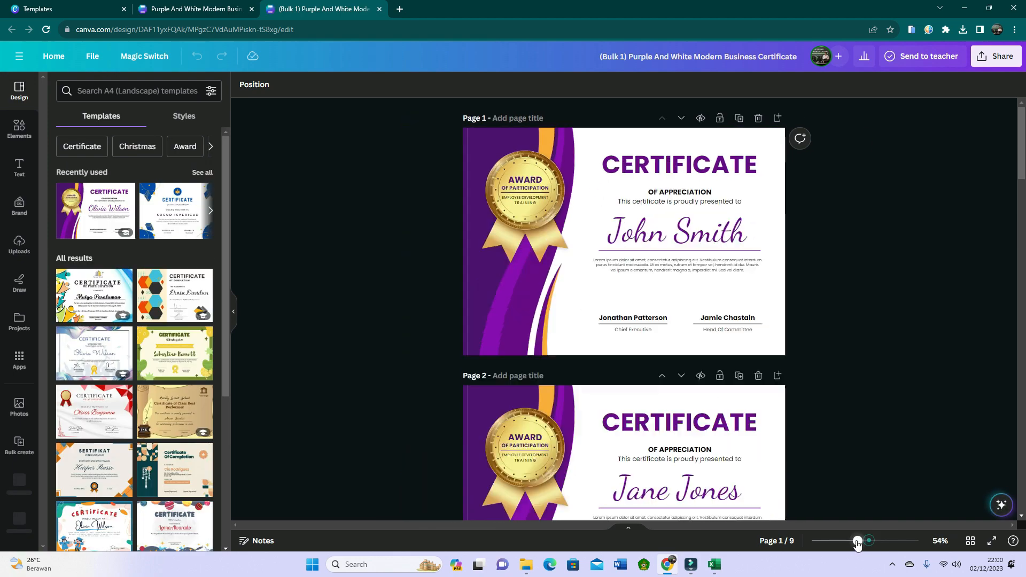
{"action": "scroll", "coordinate": [828, 313], "scroll_direction": "down", "scroll_amount": 3}
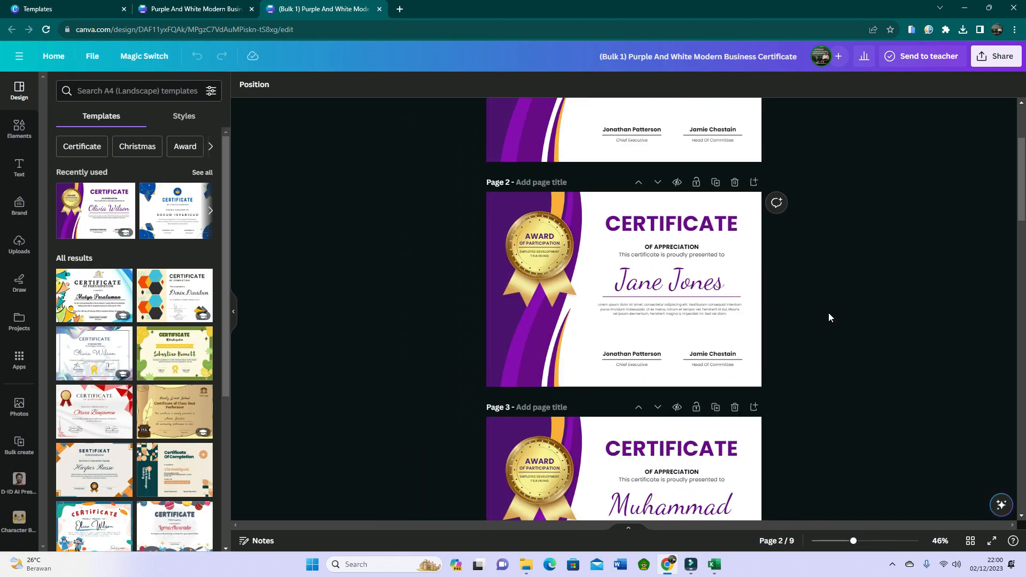
{"action": "scroll", "coordinate": [828, 313], "scroll_direction": "up", "scroll_amount": 3}
{"action": "scroll", "coordinate": [690, 230], "scroll_direction": "down", "scroll_amount": 3}
{"action": "scroll", "coordinate": [681, 295], "scroll_direction": "down", "scroll_amount": 9}
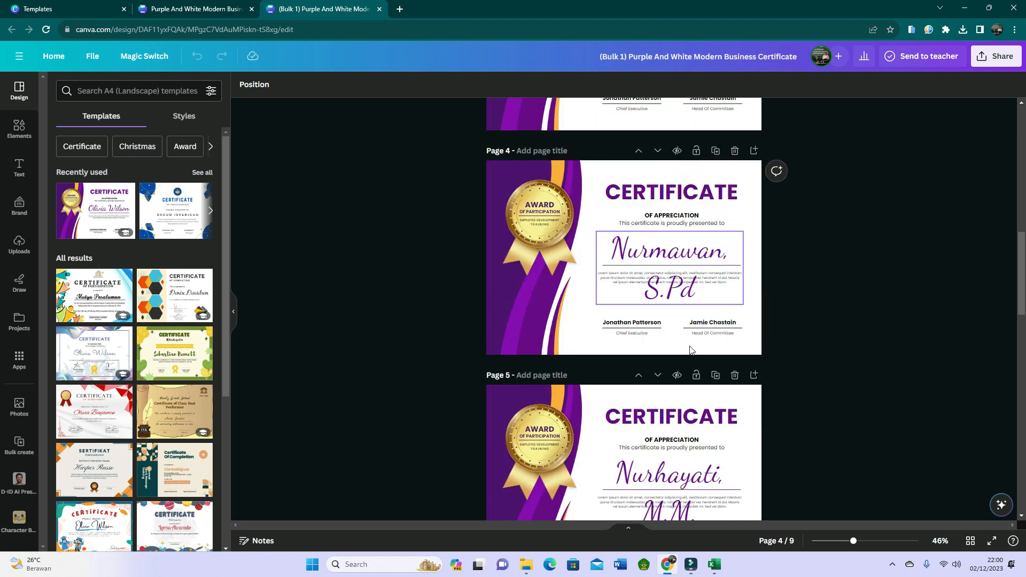
{"action": "scroll", "coordinate": [690, 350], "scroll_direction": "down", "scroll_amount": 4}
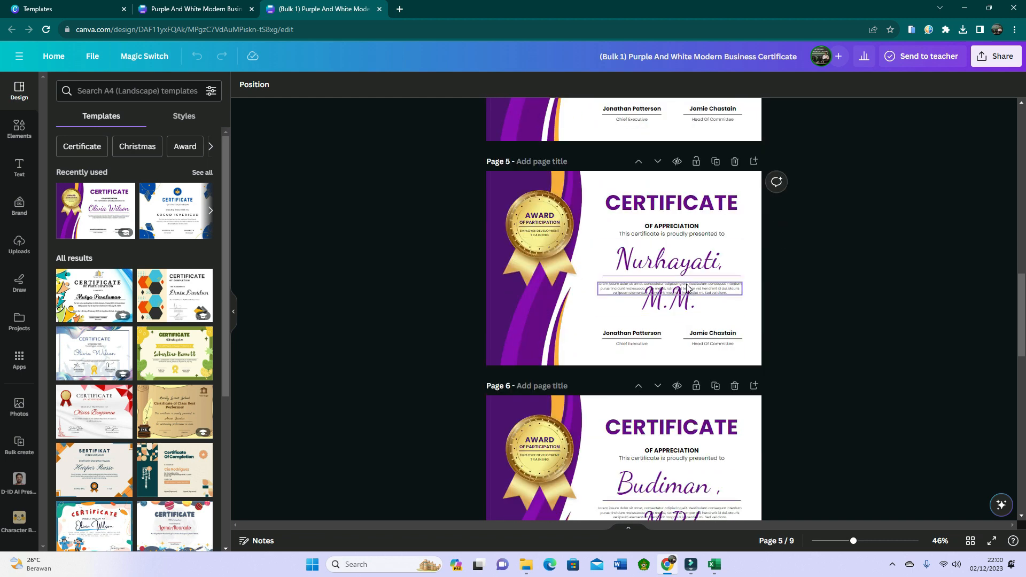
{"action": "scroll", "coordinate": [684, 264], "scroll_direction": "down", "scroll_amount": 1}
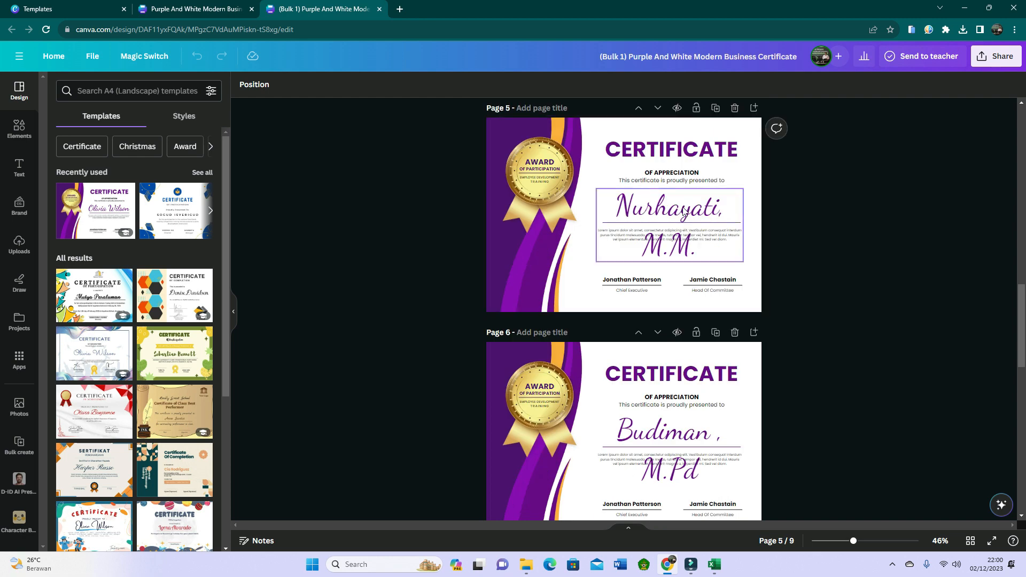
Reduce the font size of the recipient name on page 5 to 71,3 to fit it on one line.
{"action": "left_click", "coordinate": [684, 212]}
{"action": "left_click", "coordinate": [337, 85]}
{"action": "left_click", "coordinate": [337, 85]}
{"action": "left_click", "coordinate": [337, 85]}
{"action": "left_click", "coordinate": [338, 85]}
{"action": "left_click", "coordinate": [337, 85]}
{"action": "left_click", "coordinate": [337, 85]}
{"action": "left_click", "coordinate": [337, 85]}
{"action": "left_click", "coordinate": [337, 85]}
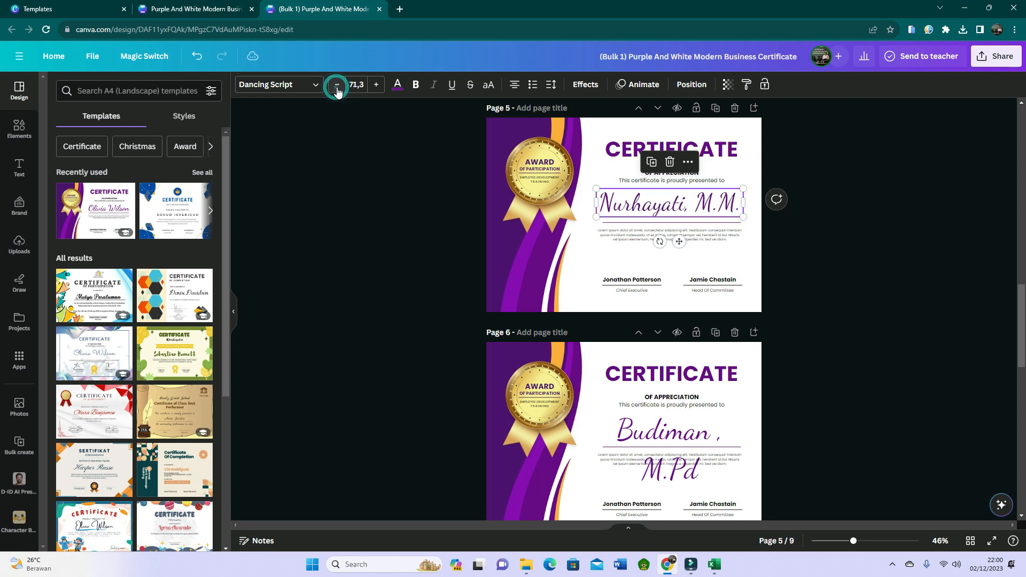
{"action": "left_click", "coordinate": [811, 268]}
Reduce the font size of the recipient name on page 6 until it fits on one line.
{"action": "scroll", "coordinate": [811, 268], "scroll_direction": "up", "scroll_amount": 1}
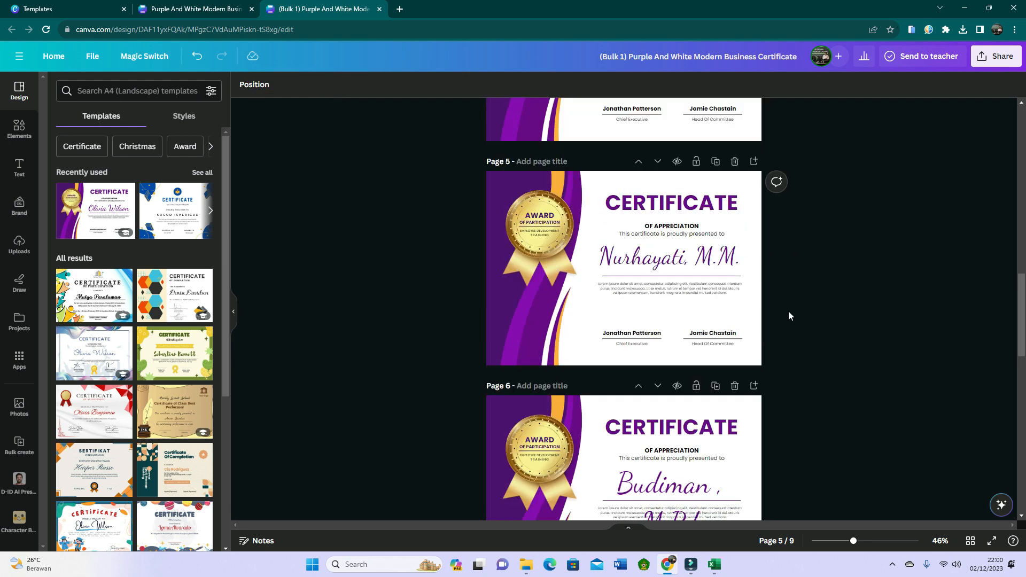
{"action": "scroll", "coordinate": [772, 303], "scroll_direction": "down", "scroll_amount": 2}
{"action": "left_click", "coordinate": [689, 390]}
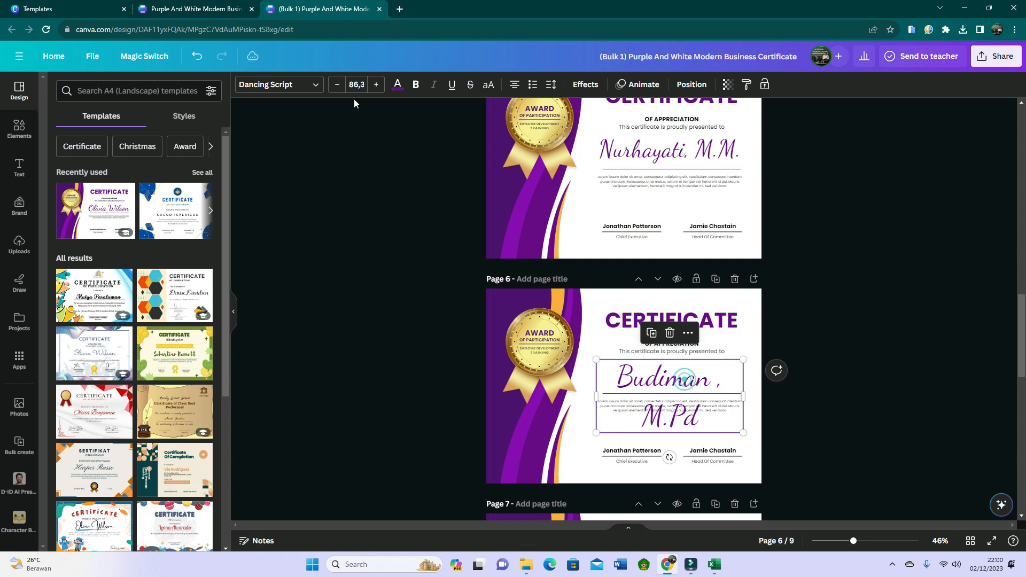
{"action": "left_click", "coordinate": [337, 86]}
{"action": "triple_click", "coordinate": [337, 86]}
{"action": "double_click", "coordinate": [337, 85]}
{"action": "triple_click", "coordinate": [337, 86]}
{"action": "double_click", "coordinate": [338, 85]}
{"action": "left_click", "coordinate": [832, 249]}
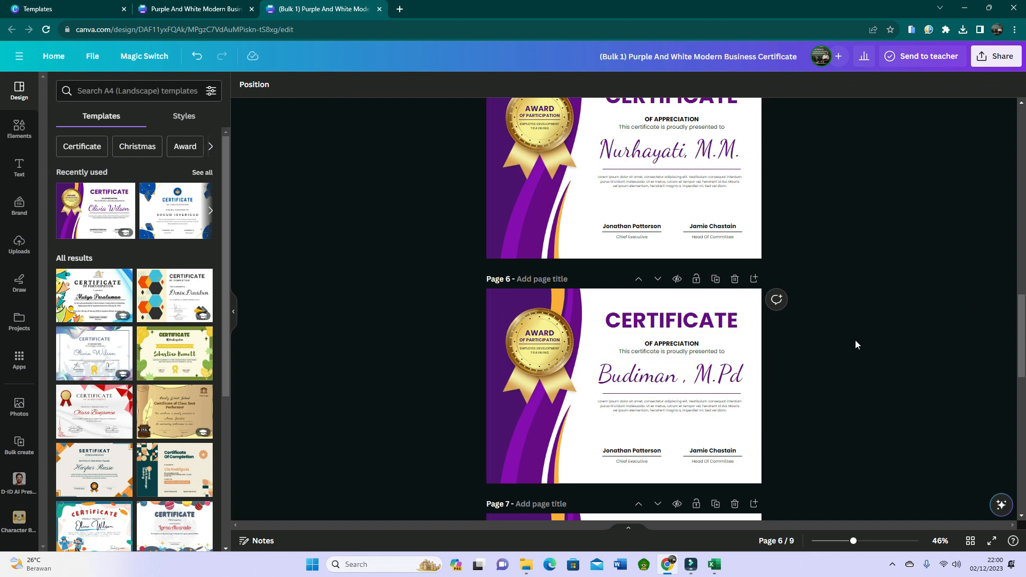
Open the download options of the bulk design and set the file type to PDF Standard.
{"action": "scroll", "coordinate": [855, 344], "scroll_direction": "down", "scroll_amount": 1}
{"action": "scroll", "coordinate": [855, 344], "scroll_direction": "up", "scroll_amount": 20}
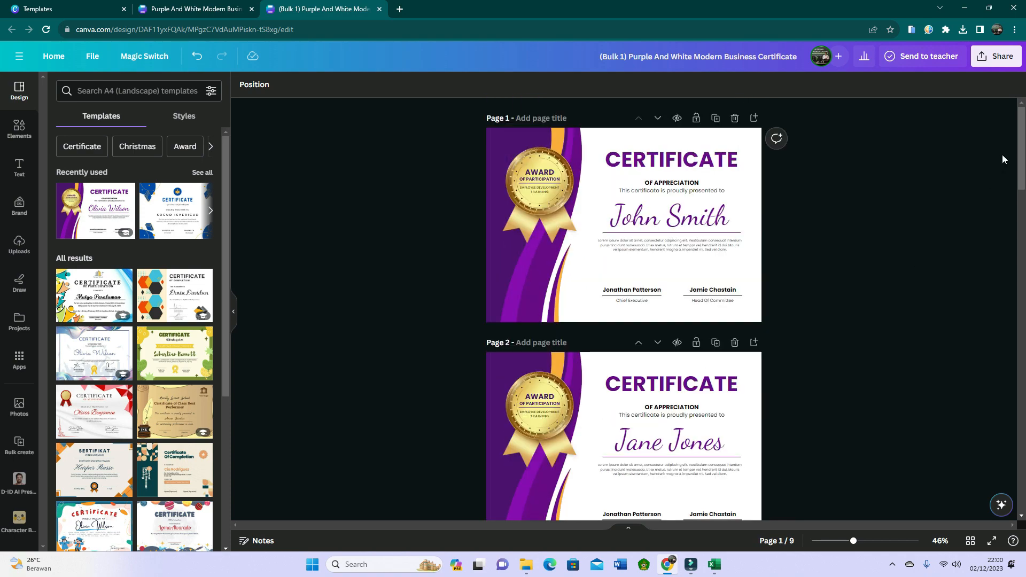
{"action": "left_click", "coordinate": [994, 56]}
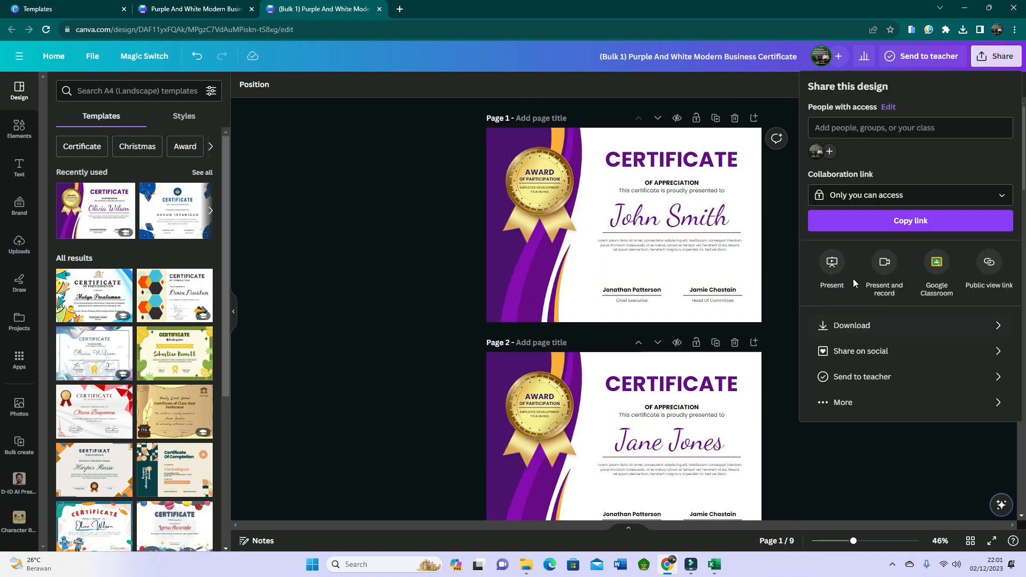
{"action": "left_click", "coordinate": [856, 326]}
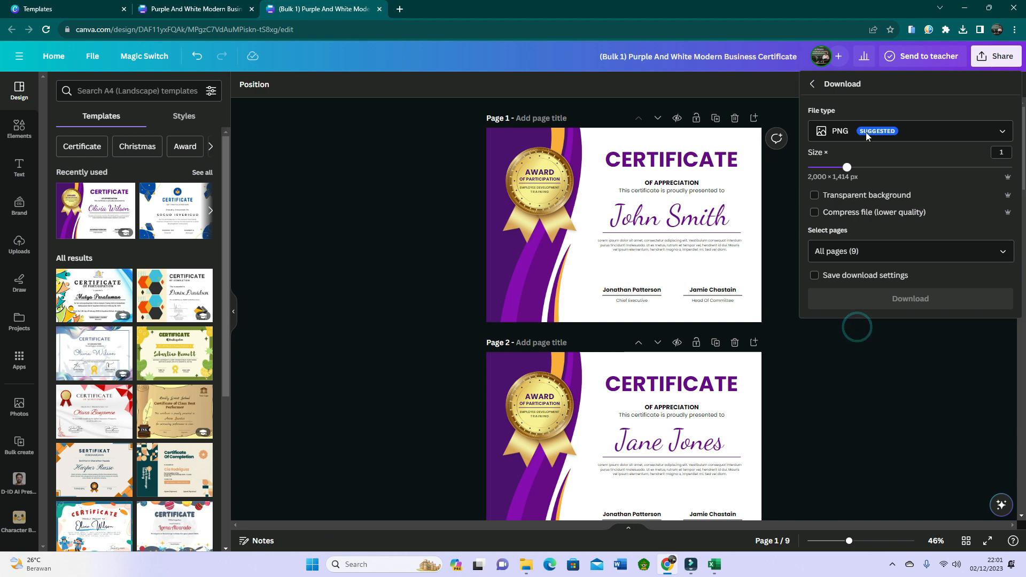
{"action": "left_click", "coordinate": [1002, 131]}
{"action": "left_click", "coordinate": [881, 232]}
{"action": "left_click", "coordinate": [877, 231]}
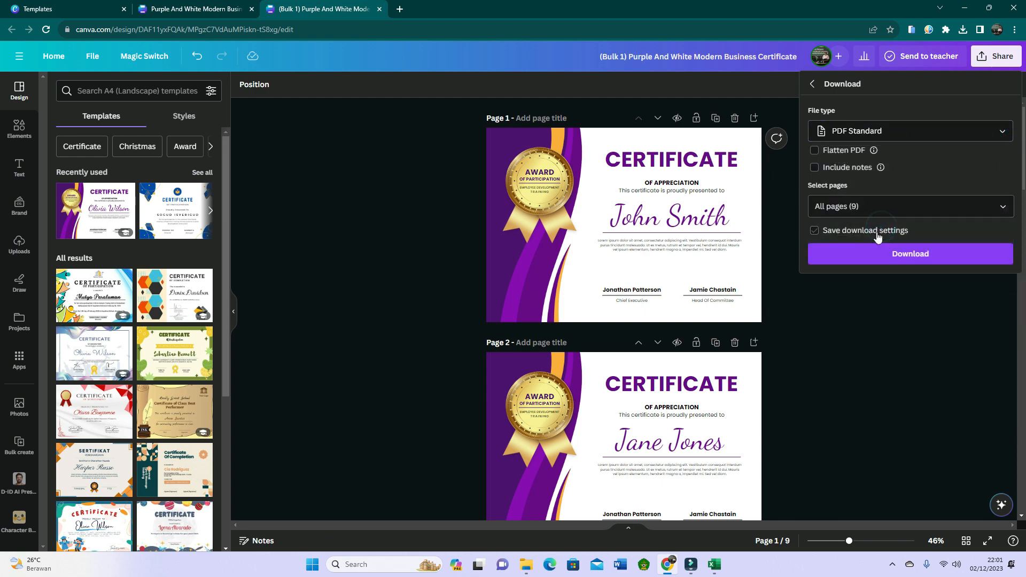
{"action": "left_click", "coordinate": [877, 233]}
Download all pages as "(Bulk 1) Purple And White Modern Business Certificate.pdf" into the Downloads folder.
{"action": "left_click", "coordinate": [910, 255]}
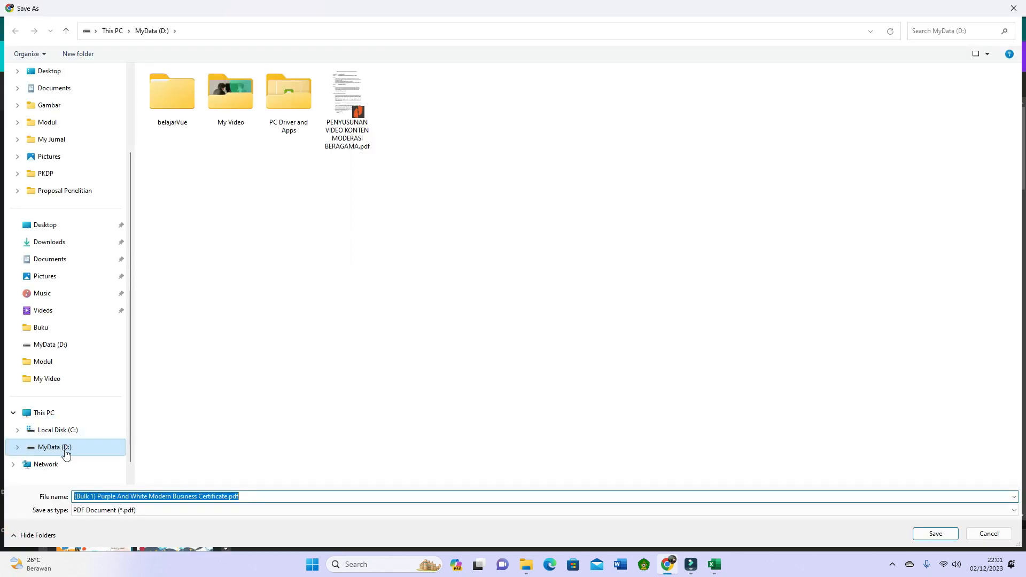
{"action": "left_click", "coordinate": [54, 240]}
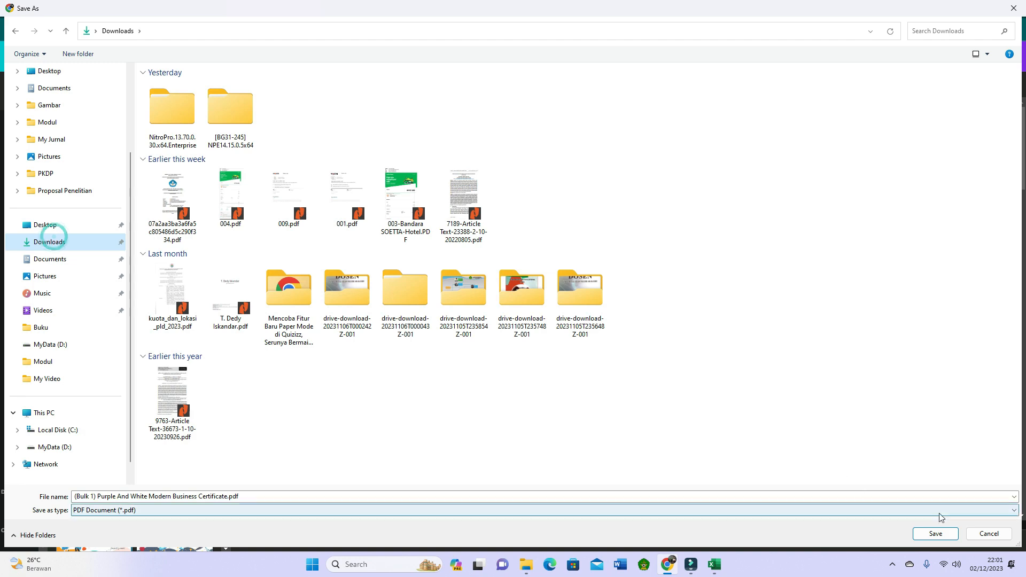
{"action": "left_click", "coordinate": [924, 533]}
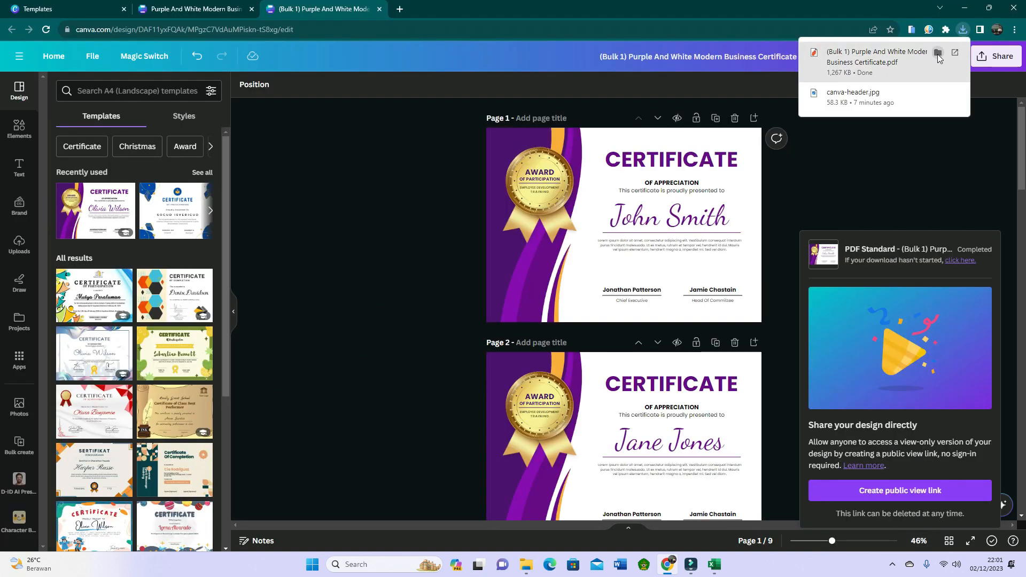
Open the downloaded "(Bulk 1) Purple And White Modern Business Certificate.pdf" and check the recipient names on all its certificate pages.
{"action": "left_click", "coordinate": [955, 54]}
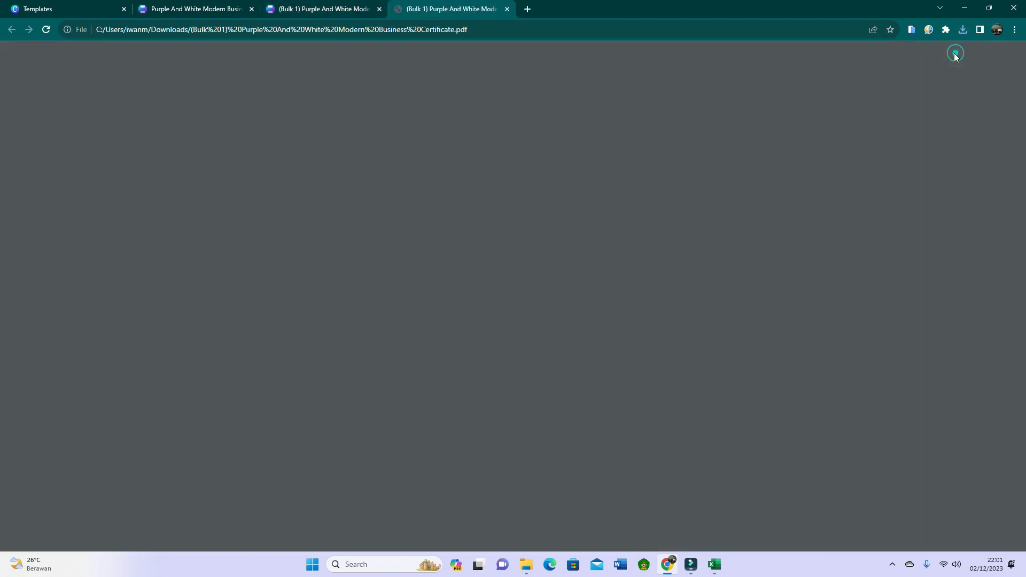
{"action": "scroll", "coordinate": [644, 234], "scroll_direction": "down", "scroll_amount": 3}
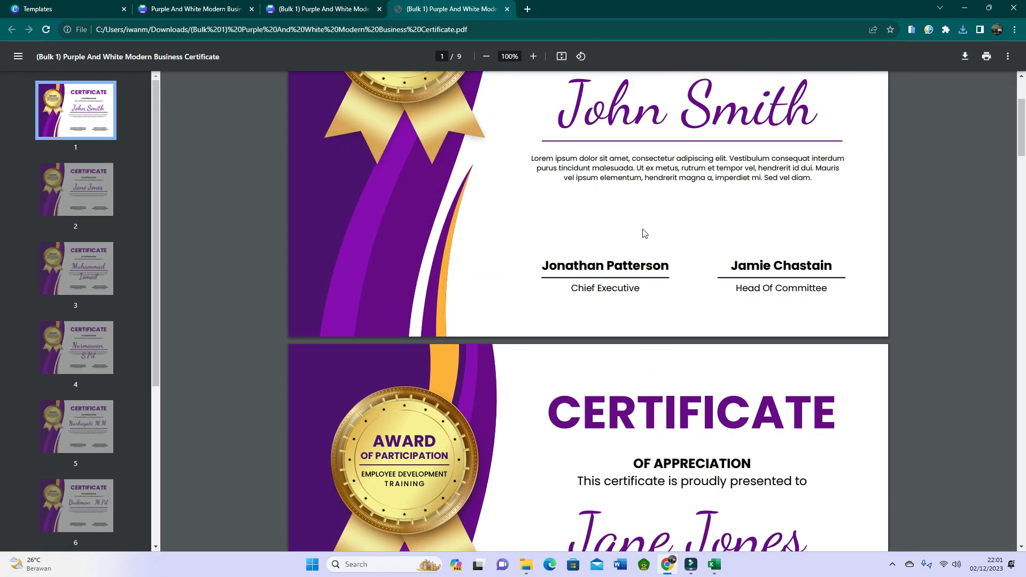
{"action": "scroll", "coordinate": [643, 233], "scroll_direction": "down", "scroll_amount": 5}
{"action": "scroll", "coordinate": [641, 235], "scroll_direction": "down", "scroll_amount": 15}
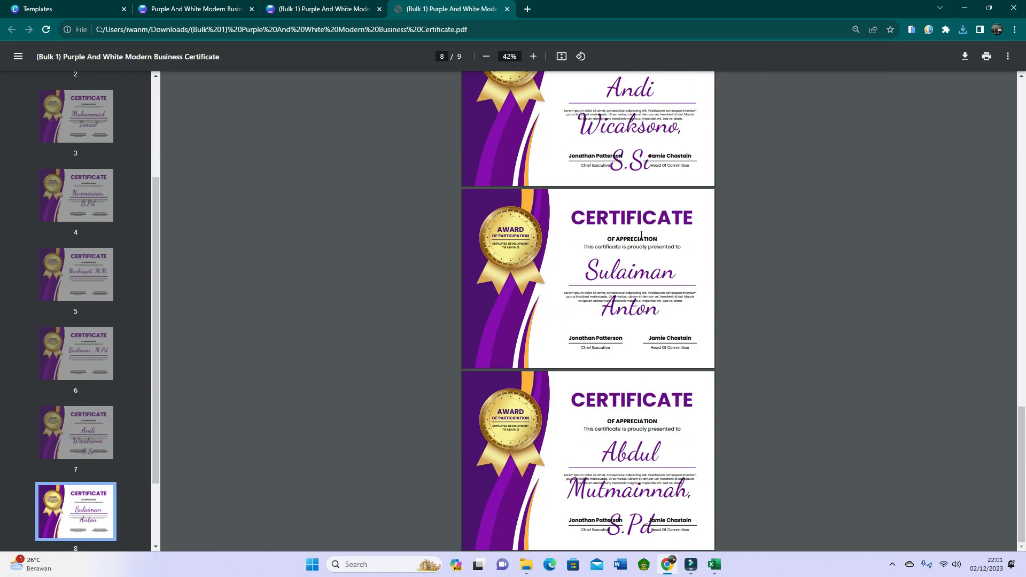
{"action": "scroll", "coordinate": [641, 235], "scroll_direction": "up", "scroll_amount": 20}
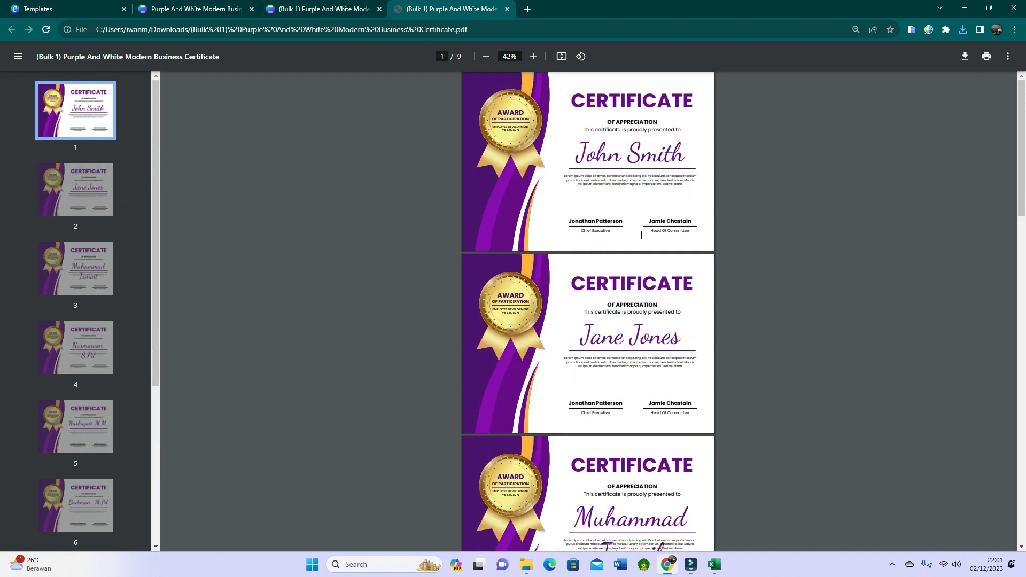
{"action": "scroll", "coordinate": [641, 235], "scroll_direction": "up", "scroll_amount": 2}
{"action": "scroll", "coordinate": [639, 231], "scroll_direction": "up", "scroll_amount": 1}
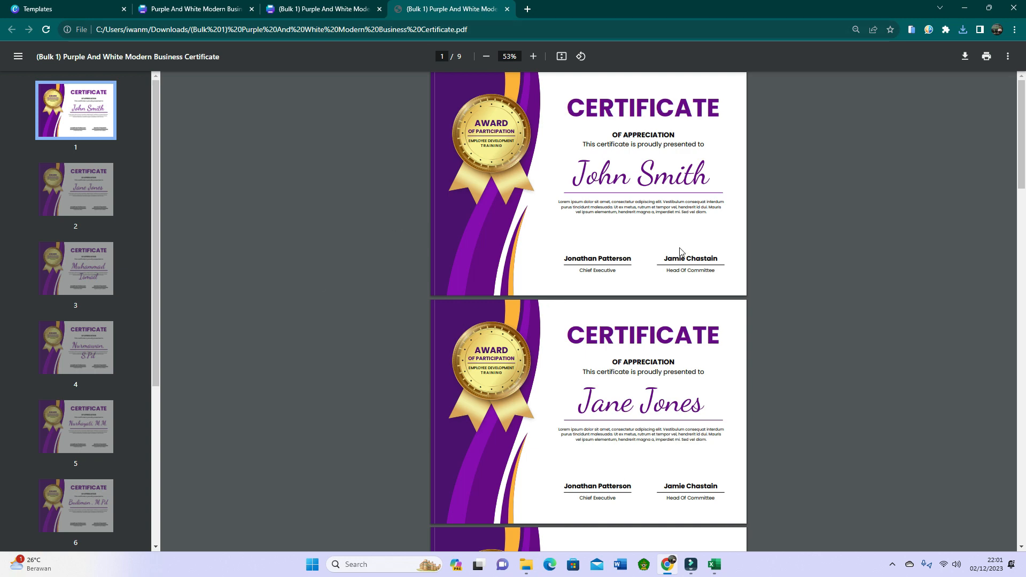
Return to the original "Purple And White Modern Business Certificate" design containing the {Name} placeholder.
{"action": "left_click", "coordinate": [184, 11]}
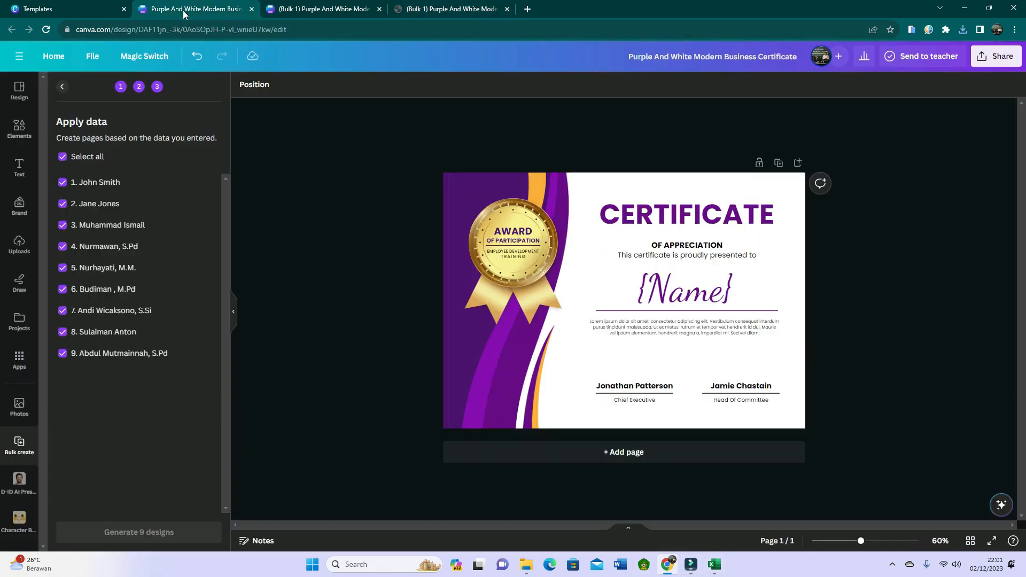